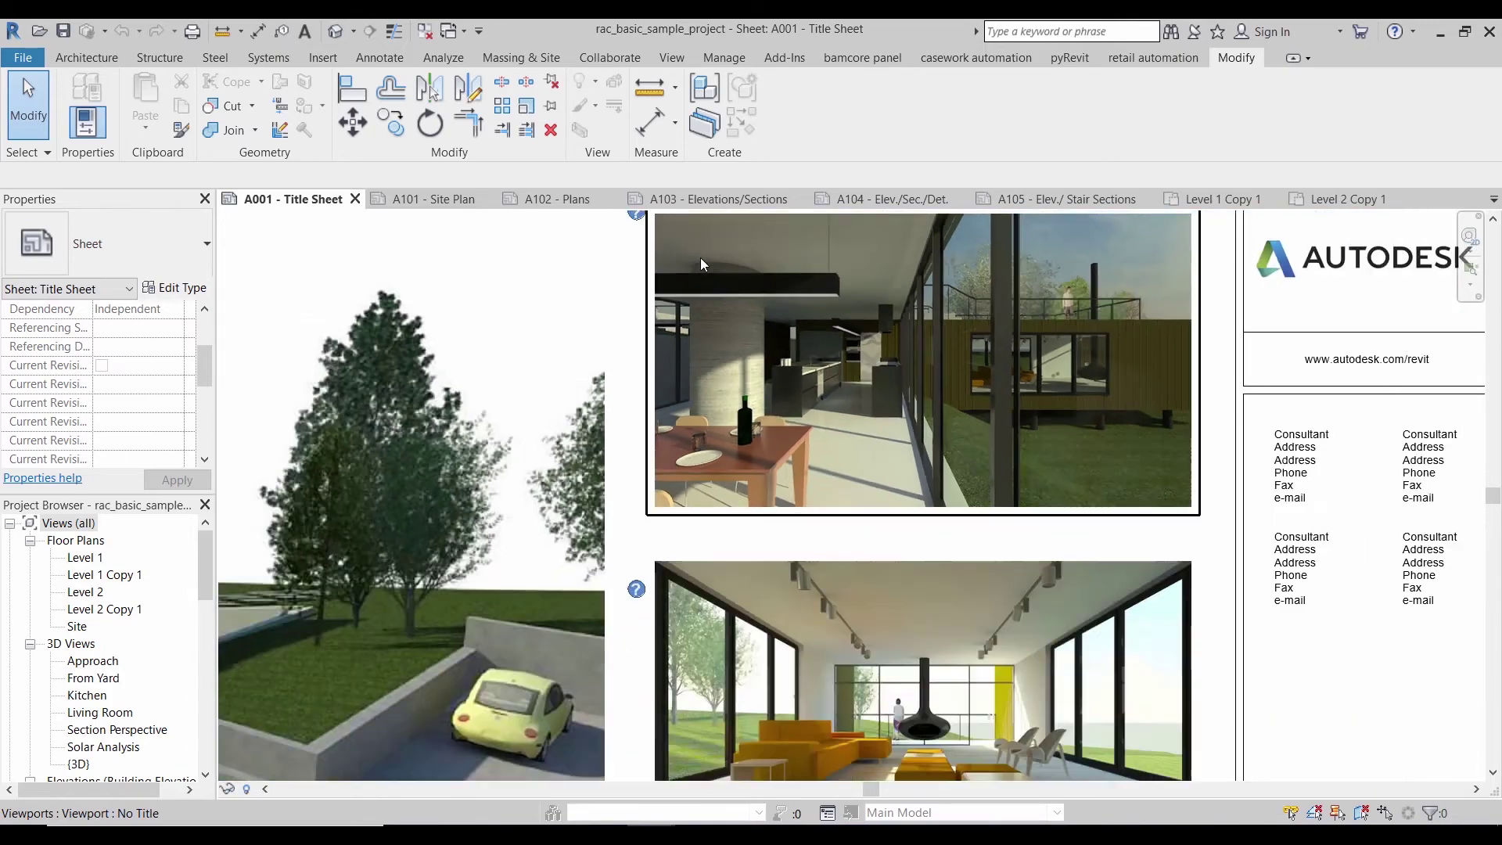
Examine the renderings, the How do I schedule and the title block on sheet A001 - Title Sheet
{"action": "scroll", "coordinate": [823, 453], "scroll_direction": "down", "scroll_amount": 1}
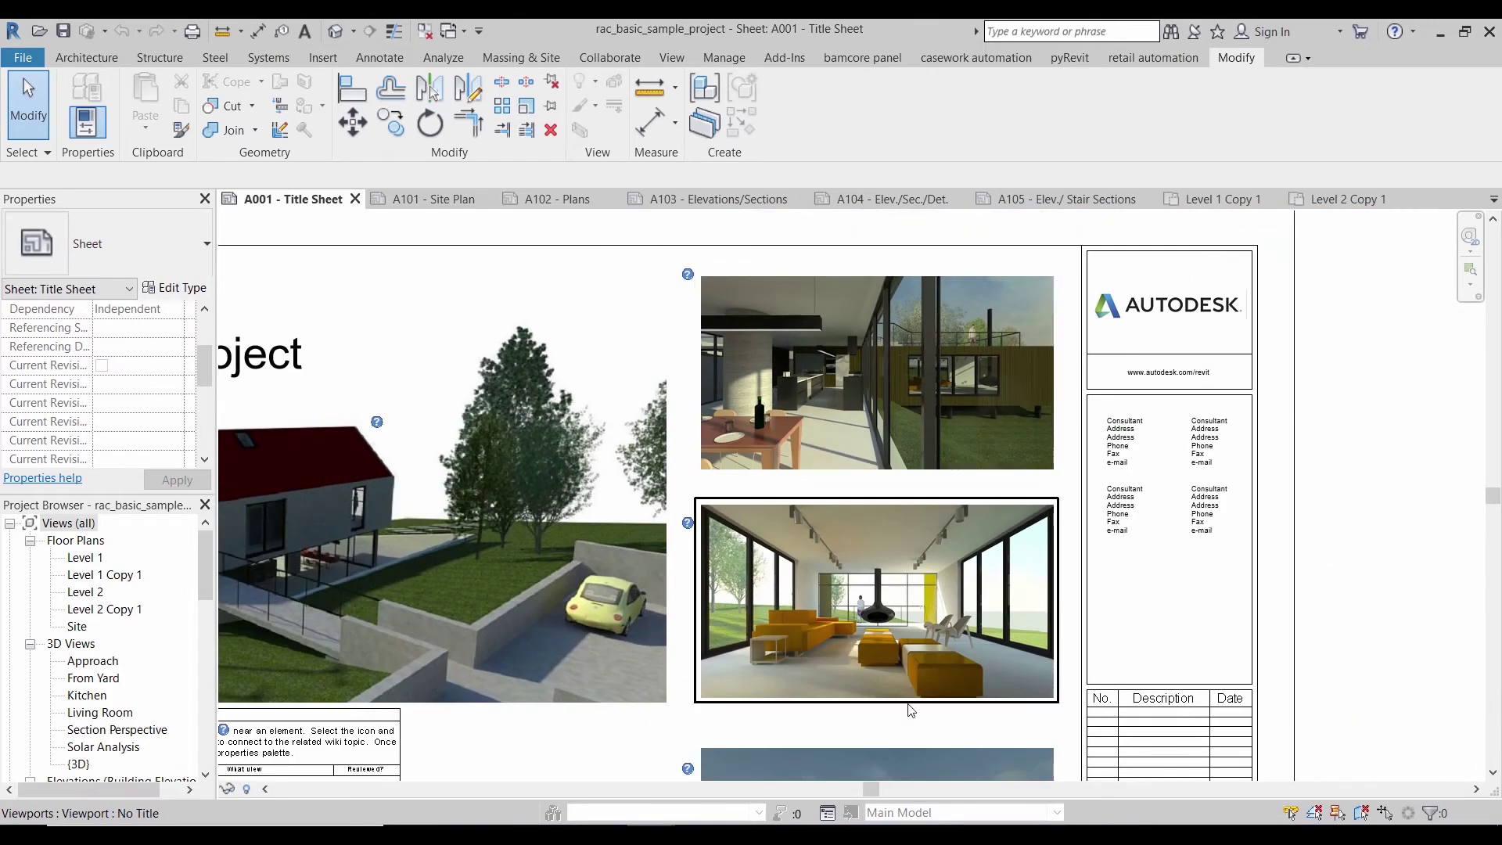
{"action": "scroll", "coordinate": [880, 638], "scroll_direction": "up", "scroll_amount": 3}
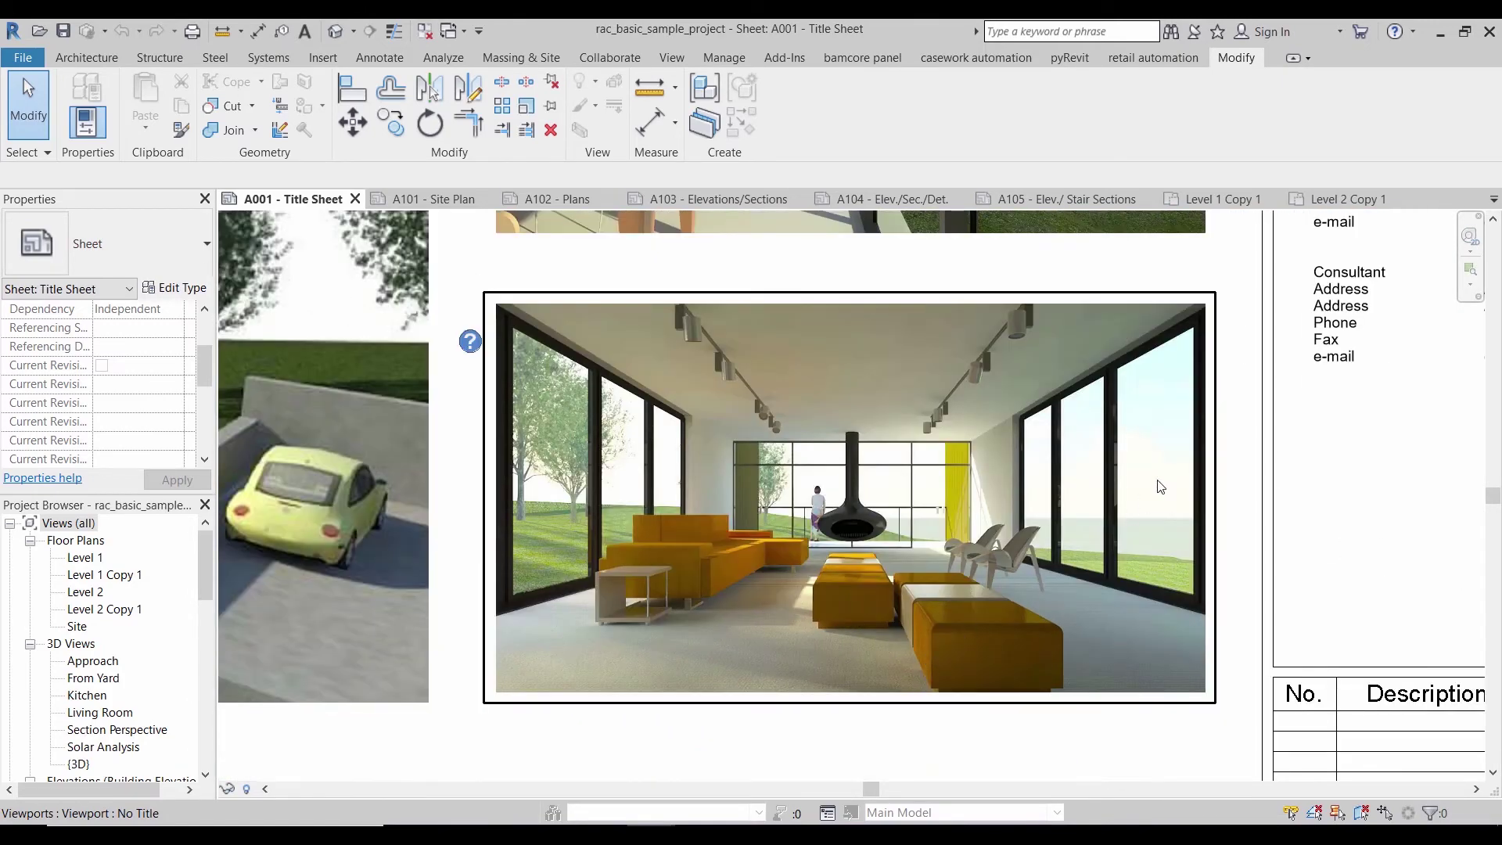
{"action": "scroll", "coordinate": [1160, 487], "scroll_direction": "down", "scroll_amount": 5}
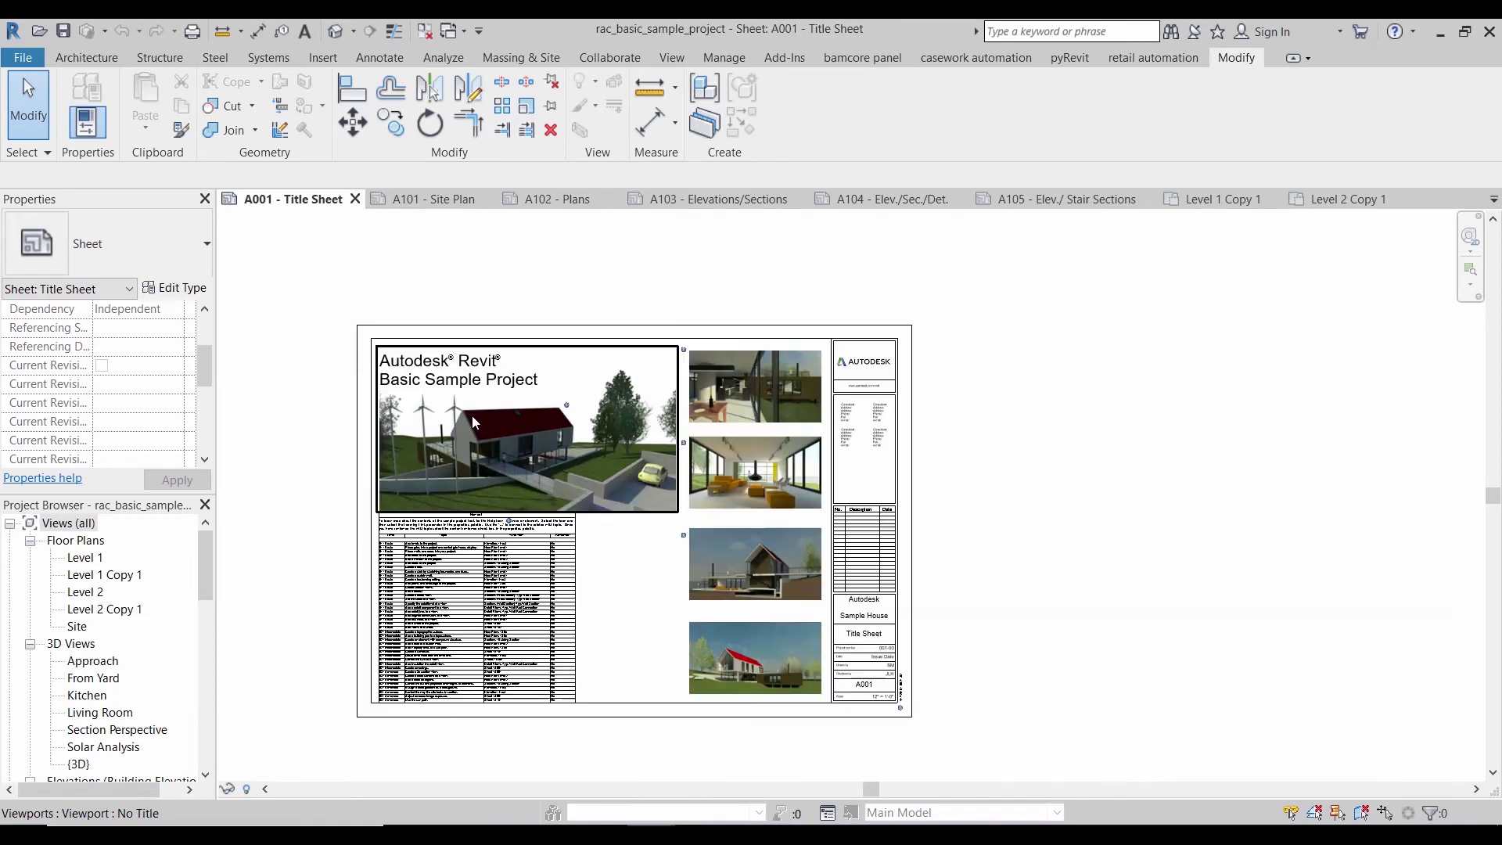
{"action": "left_click", "coordinate": [439, 612]}
{"action": "scroll", "coordinate": [439, 611], "scroll_direction": "up", "scroll_amount": 4}
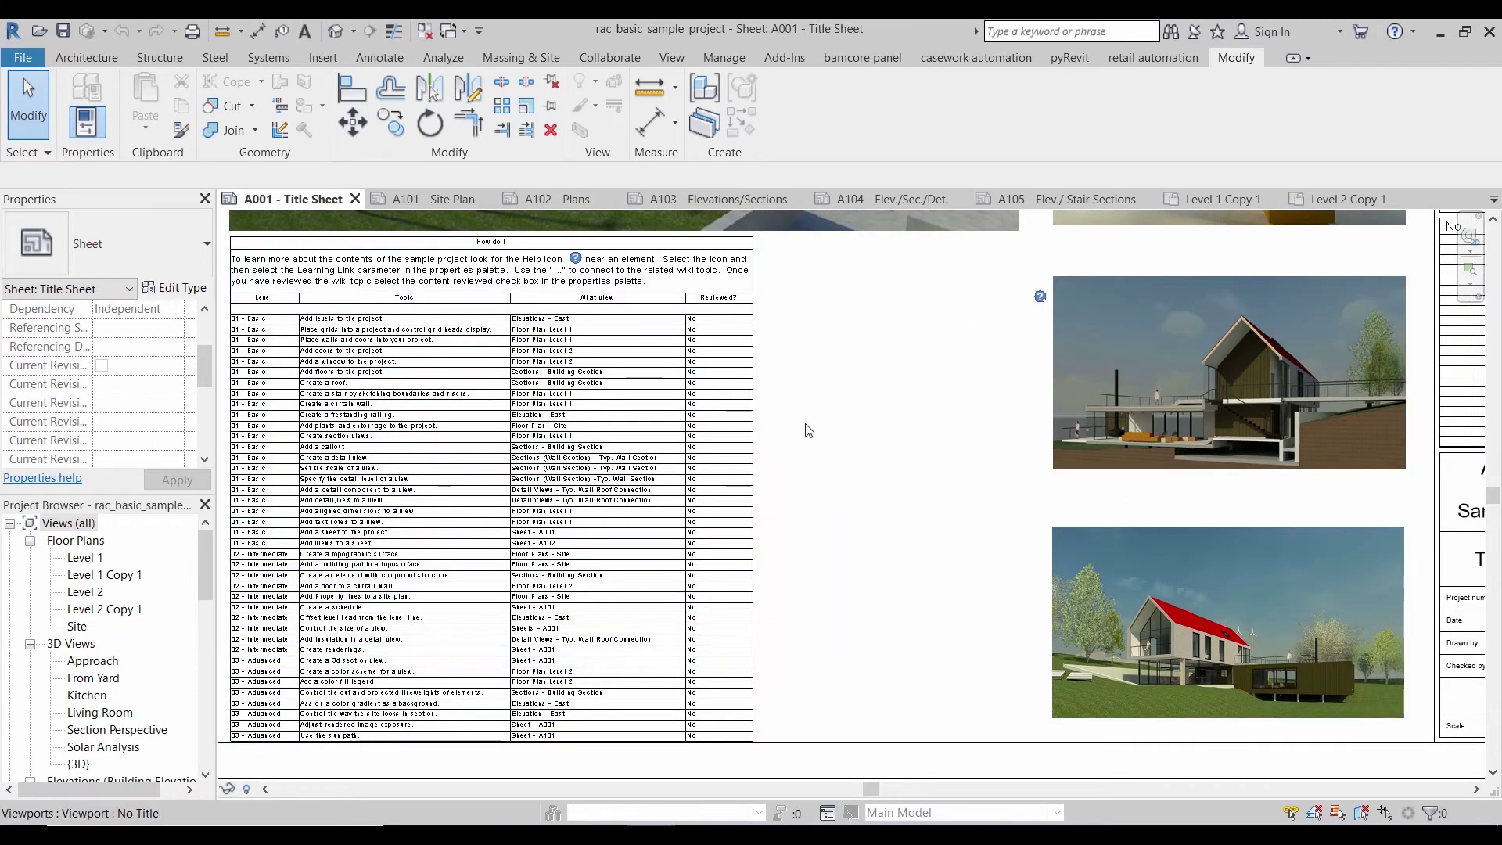
{"action": "scroll", "coordinate": [596, 489], "scroll_direction": "down", "scroll_amount": 3}
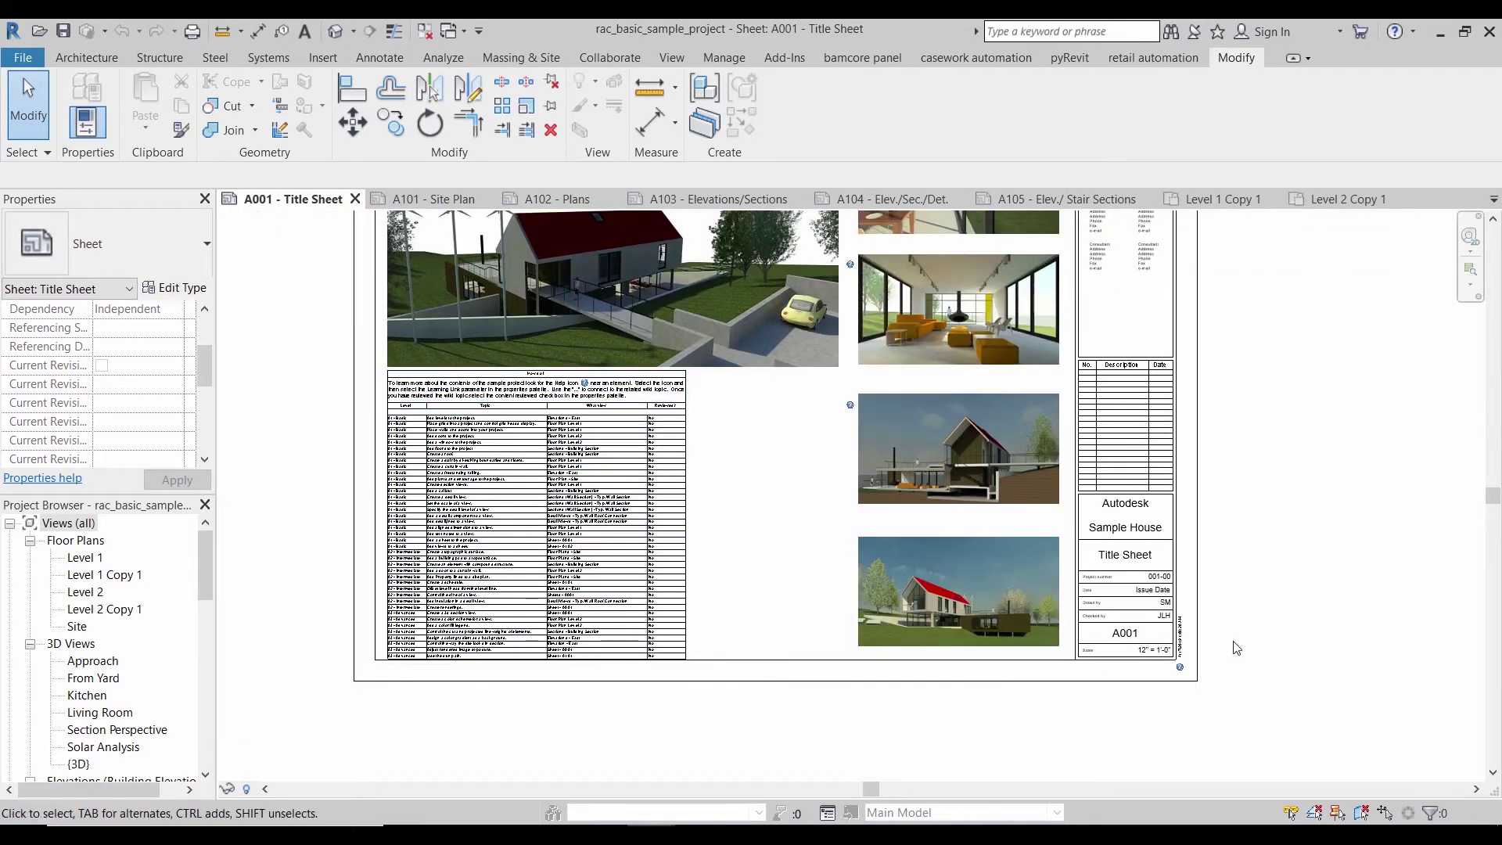
{"action": "scroll", "coordinate": [1213, 637], "scroll_direction": "up", "scroll_amount": 3}
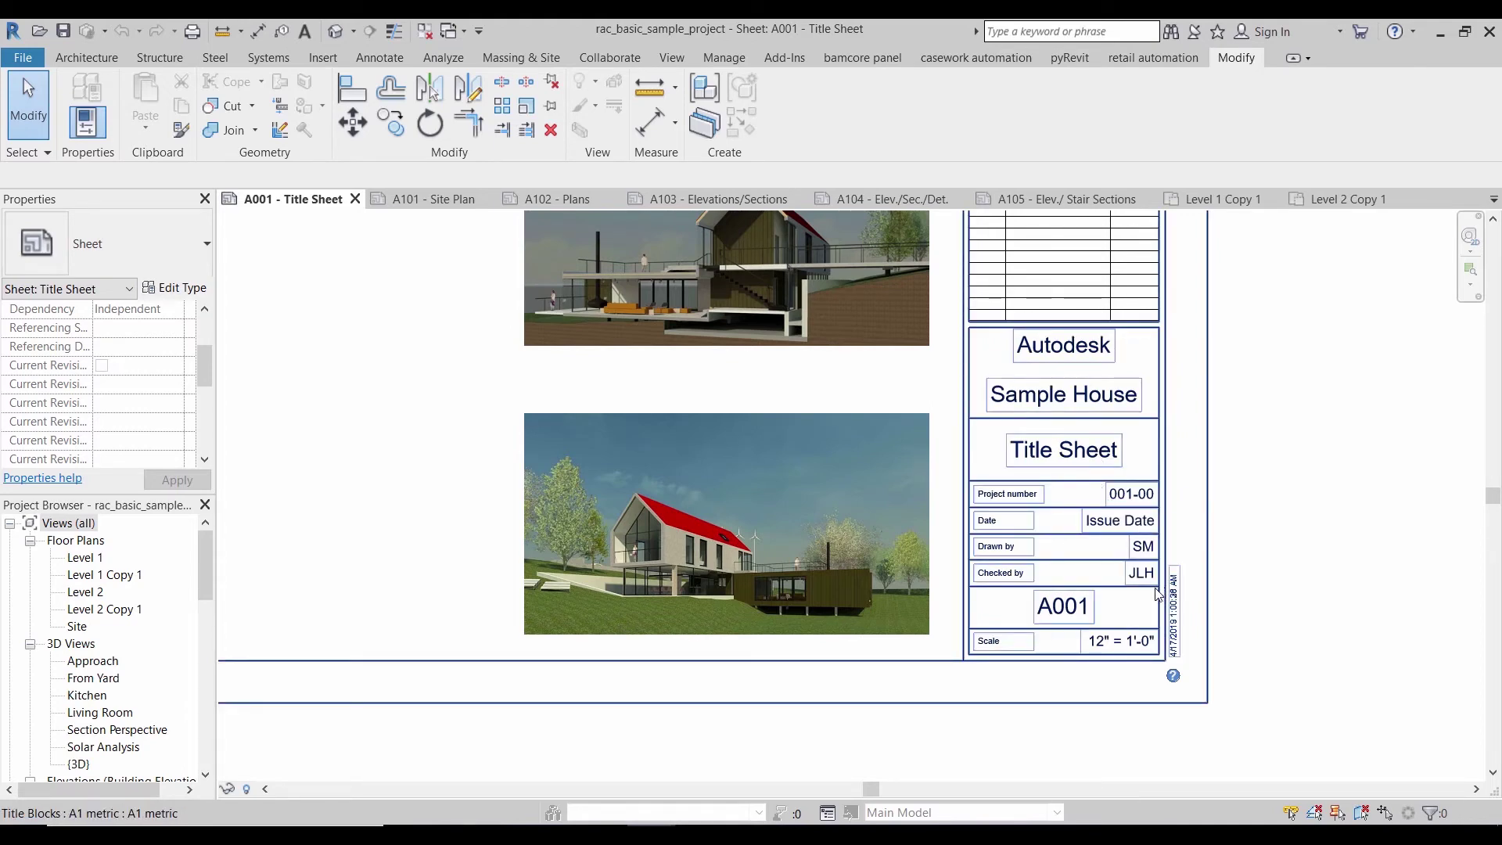
{"action": "scroll", "coordinate": [315, 230], "scroll_direction": "down", "scroll_amount": 3}
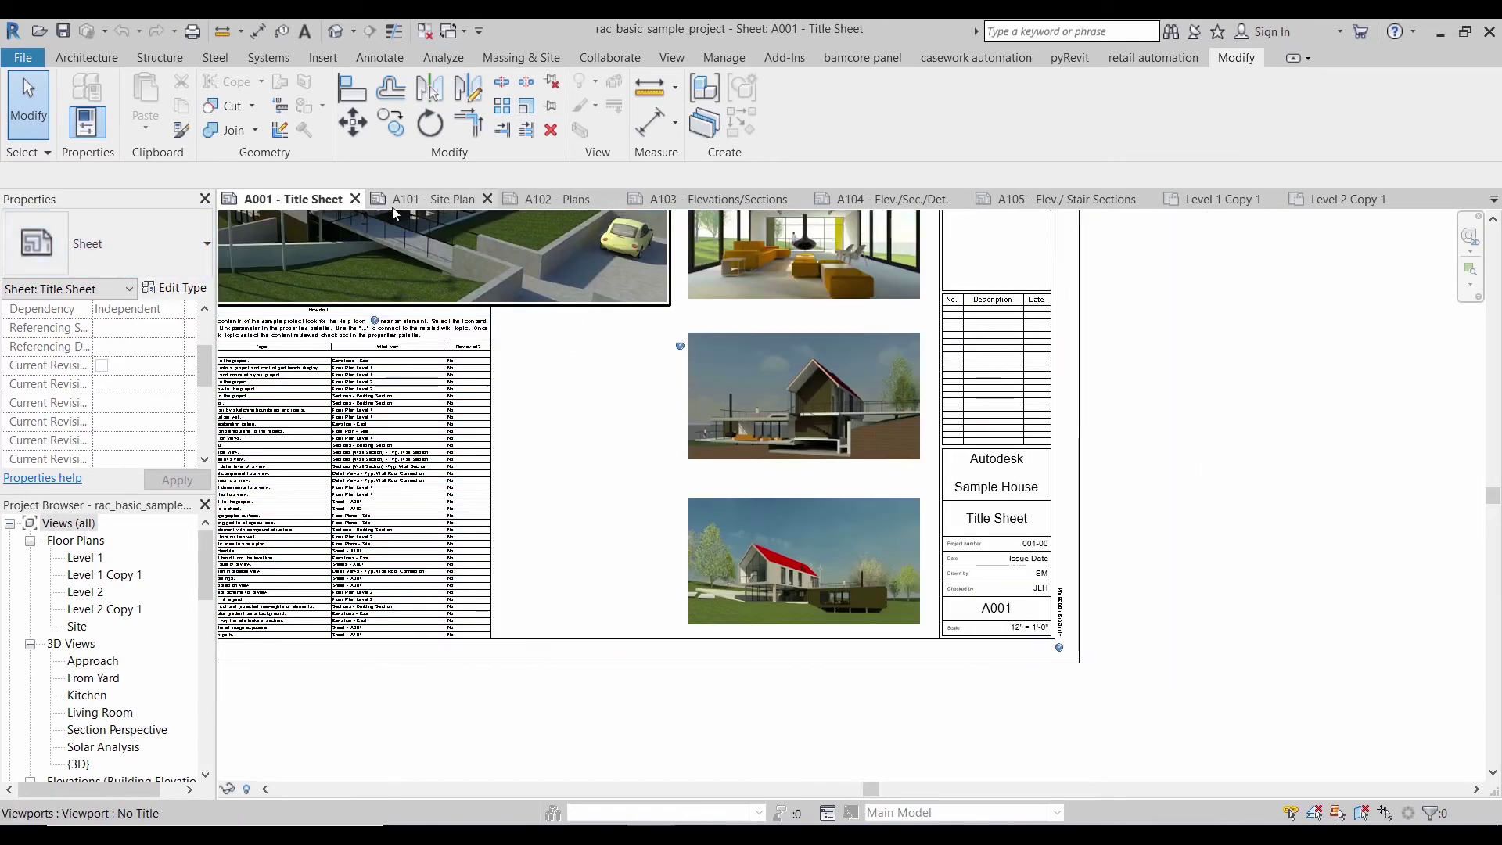
Open sheet A101 - Site Plan and examine its site plan, planting schedule and Solar Analysis view
{"action": "left_click", "coordinate": [422, 199]}
{"action": "scroll", "coordinate": [707, 583], "scroll_direction": "up", "scroll_amount": 3}
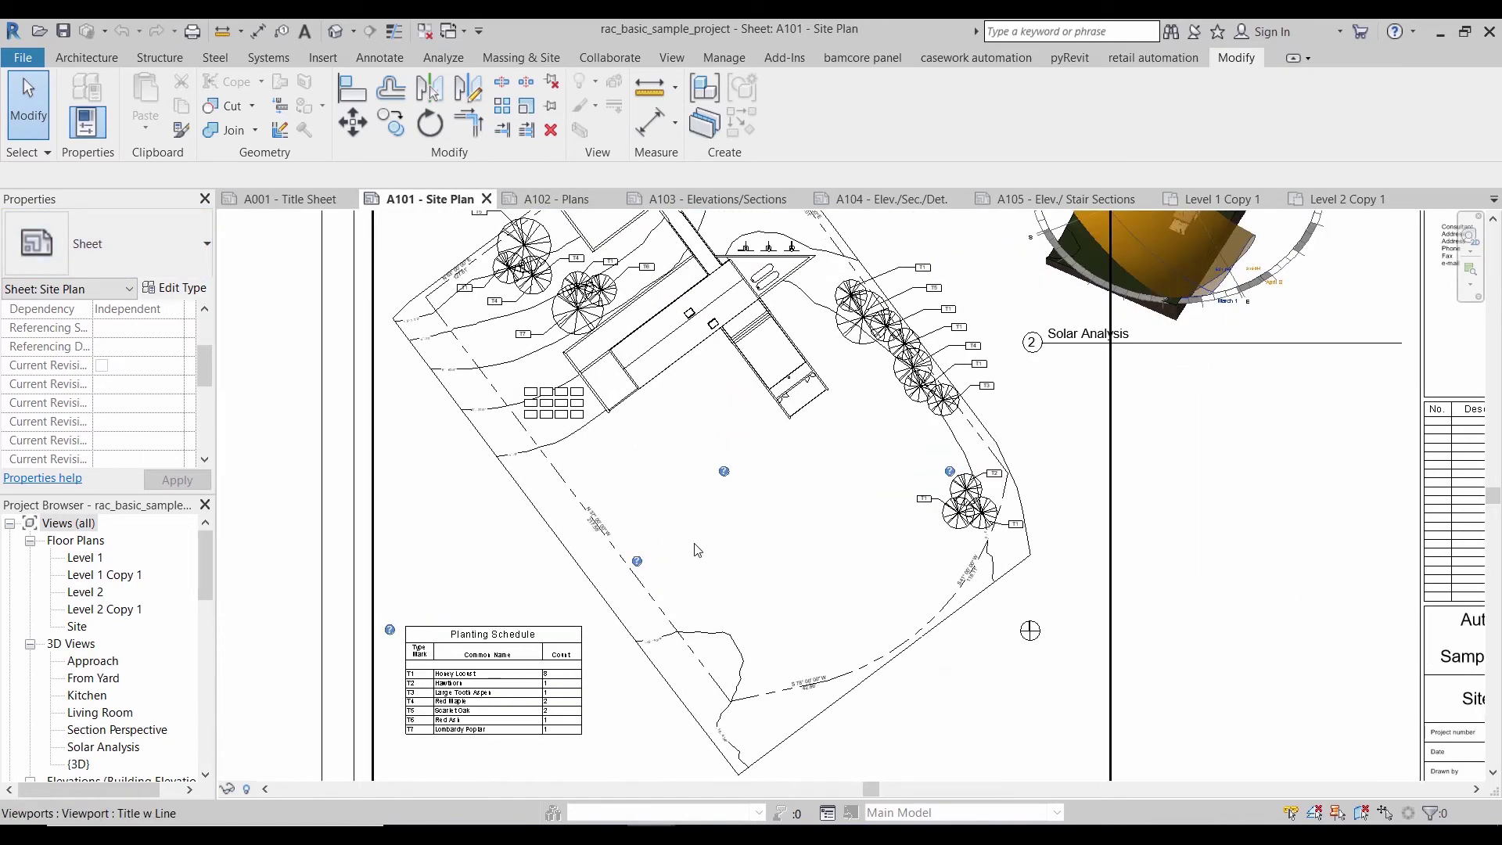
{"action": "scroll", "coordinate": [435, 501], "scroll_direction": "down", "scroll_amount": 3}
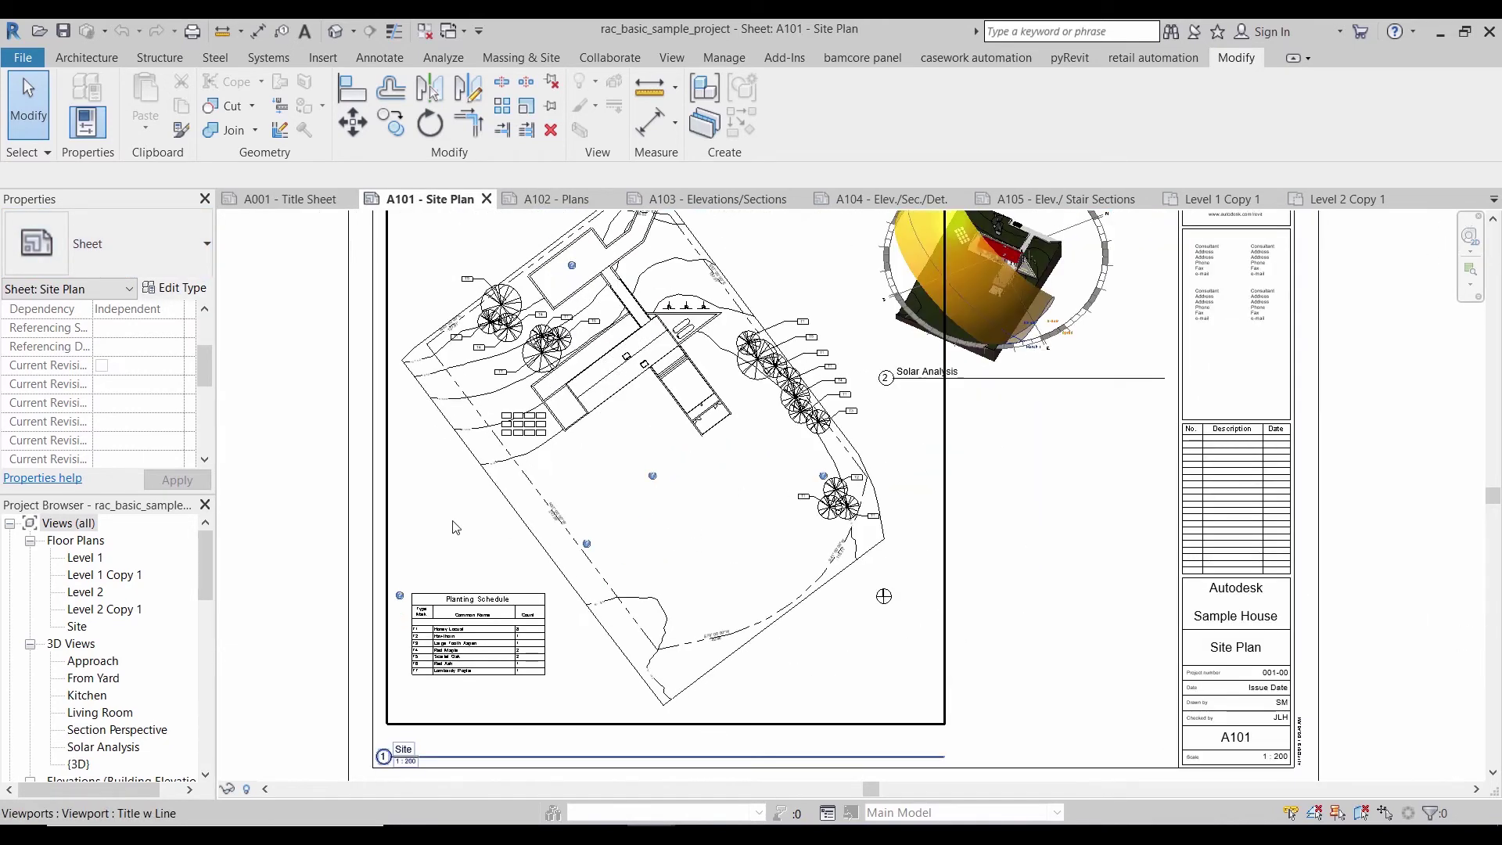
{"action": "scroll", "coordinate": [500, 547], "scroll_direction": "down", "scroll_amount": 2}
{"action": "scroll", "coordinate": [880, 364], "scroll_direction": "up", "scroll_amount": 4}
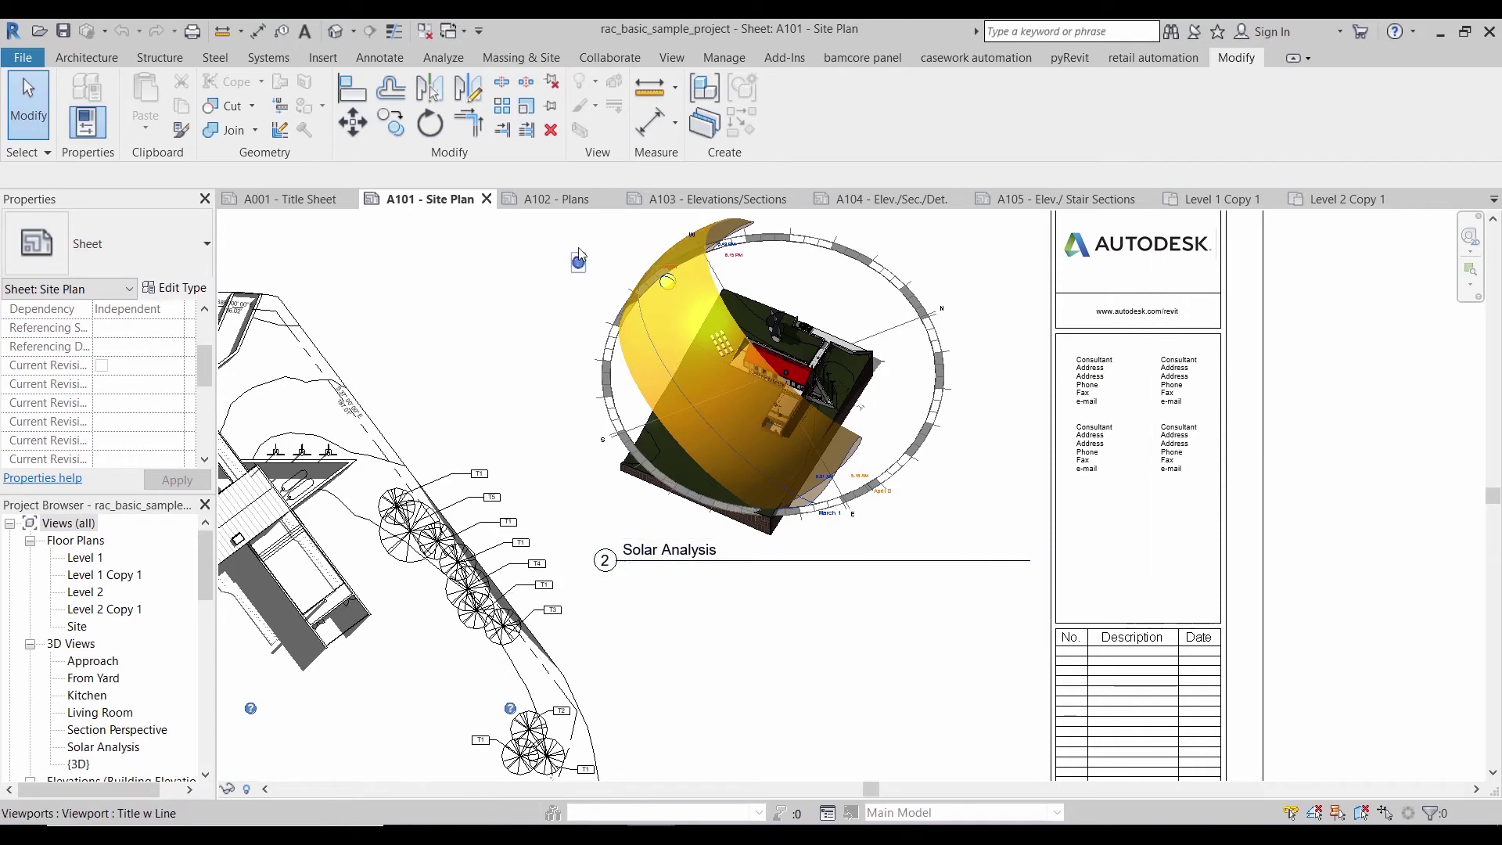
On sheet A102 - Plans, activate the Level 1 viewport and select the Kitchen & Dining room
{"action": "left_click", "coordinate": [556, 199]}
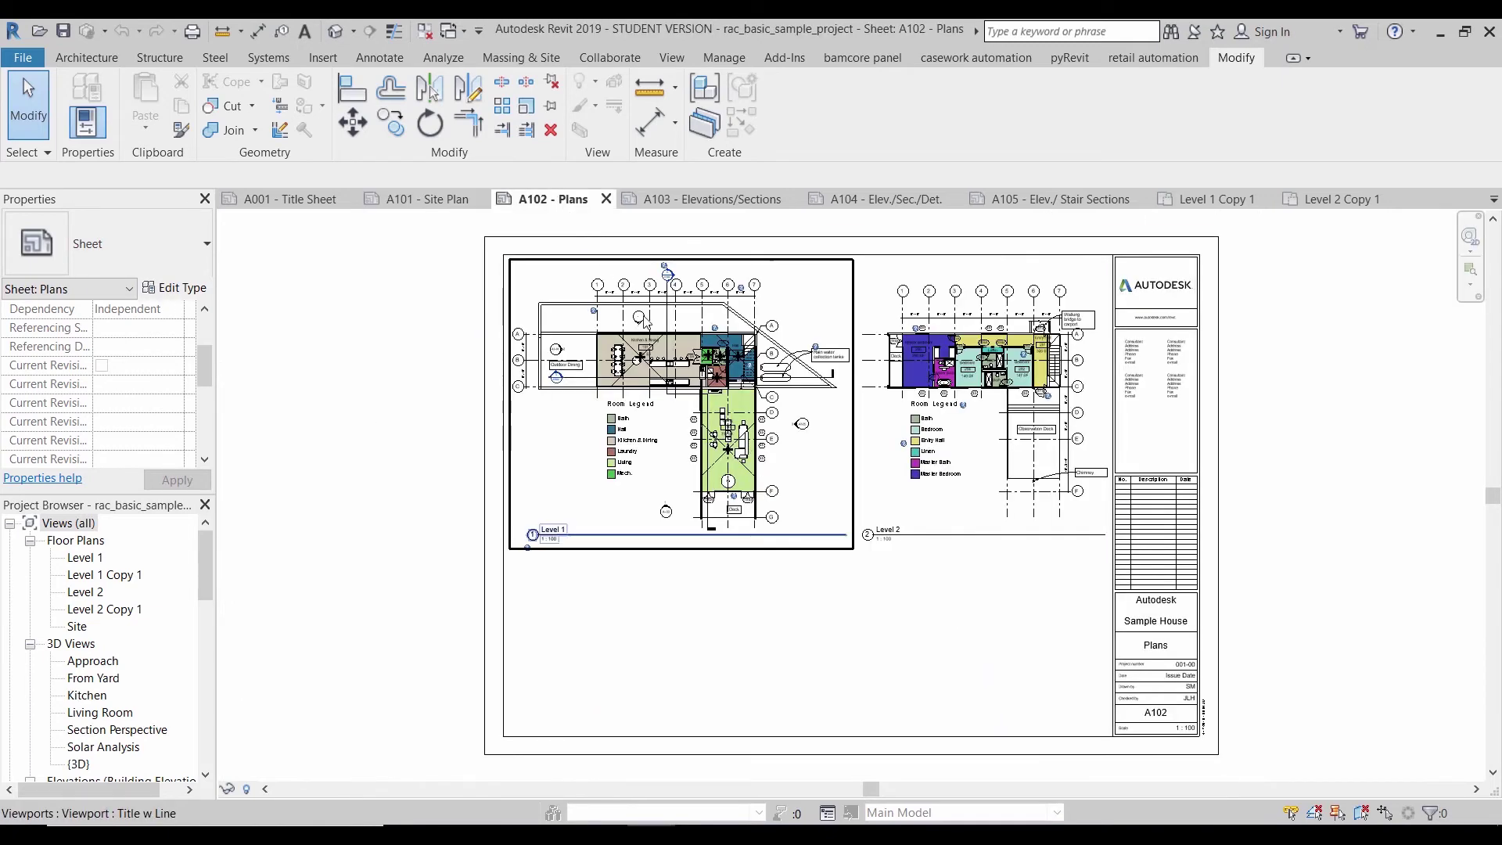
{"action": "scroll", "coordinate": [646, 321], "scroll_direction": "up", "scroll_amount": 5}
{"action": "left_click", "coordinate": [665, 395]}
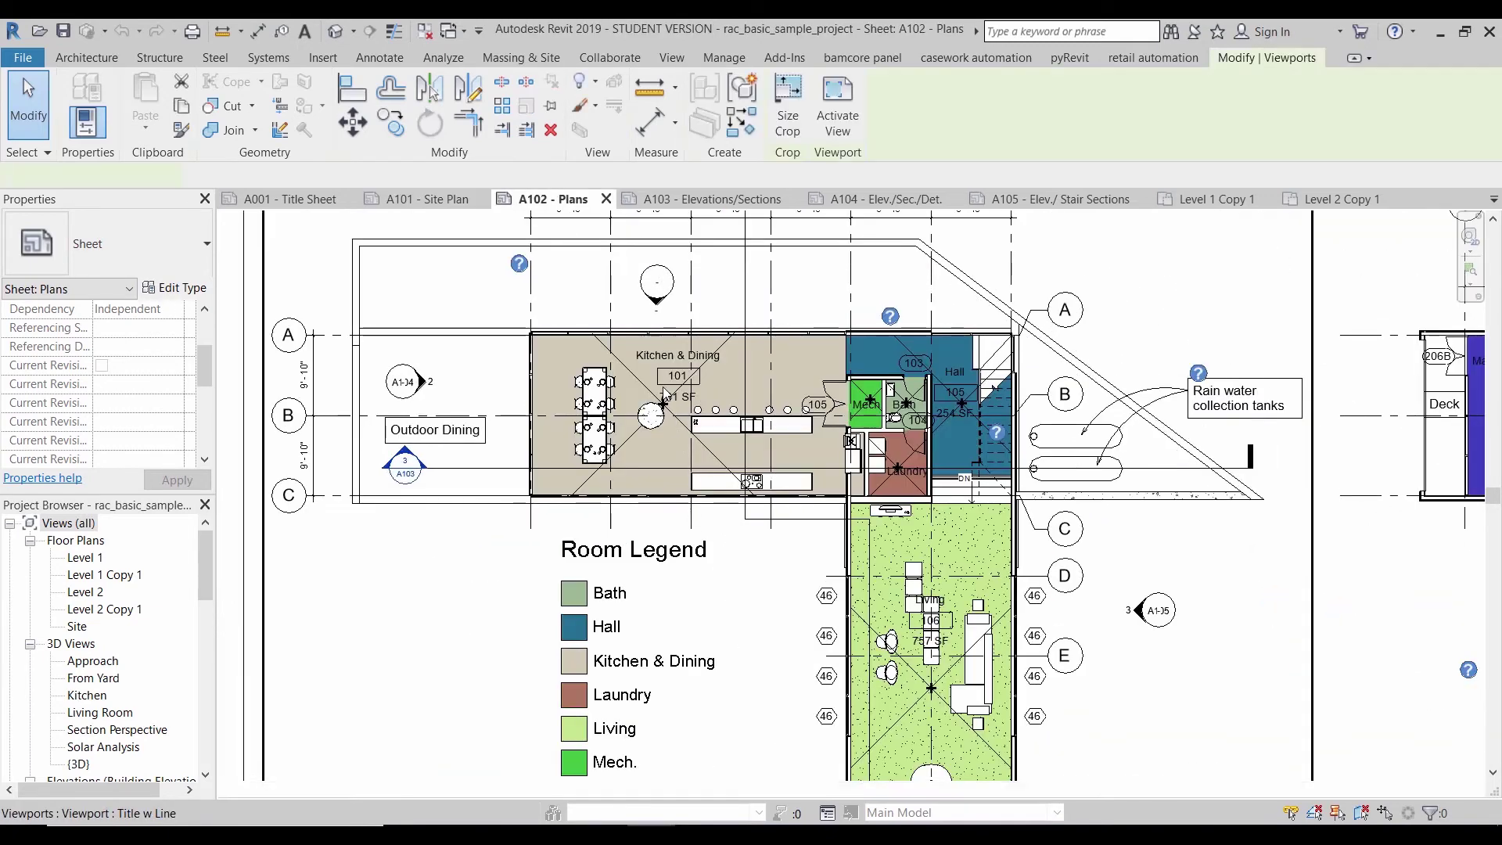
{"action": "double_click", "coordinate": [665, 395]}
{"action": "left_click", "coordinate": [624, 364]}
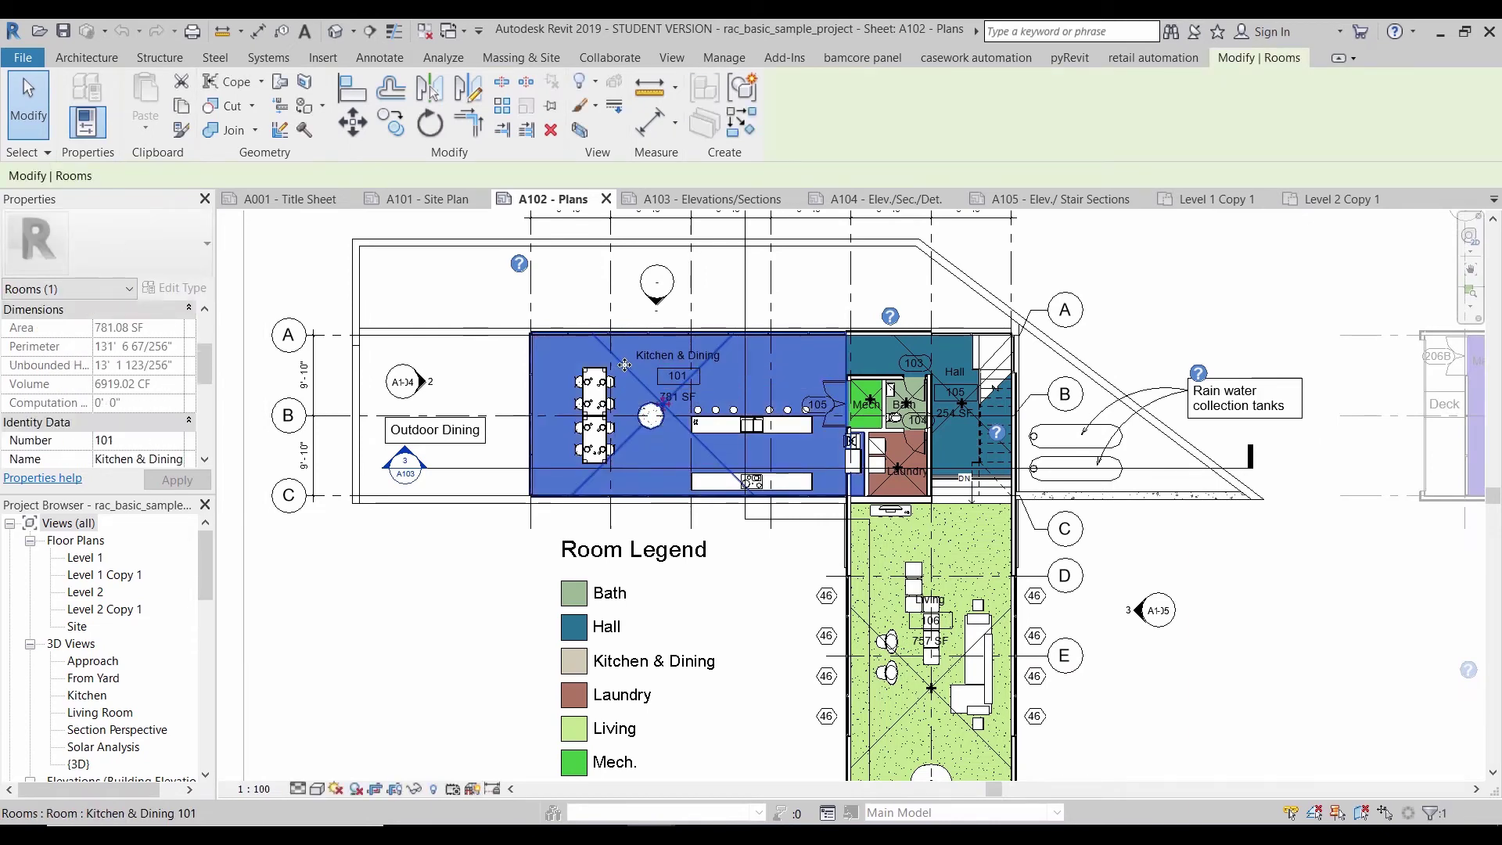
Review the dimensions and identity data in the Kitchen & Dining room's properties
{"action": "scroll", "coordinate": [624, 364], "scroll_direction": "up", "scroll_amount": 2}
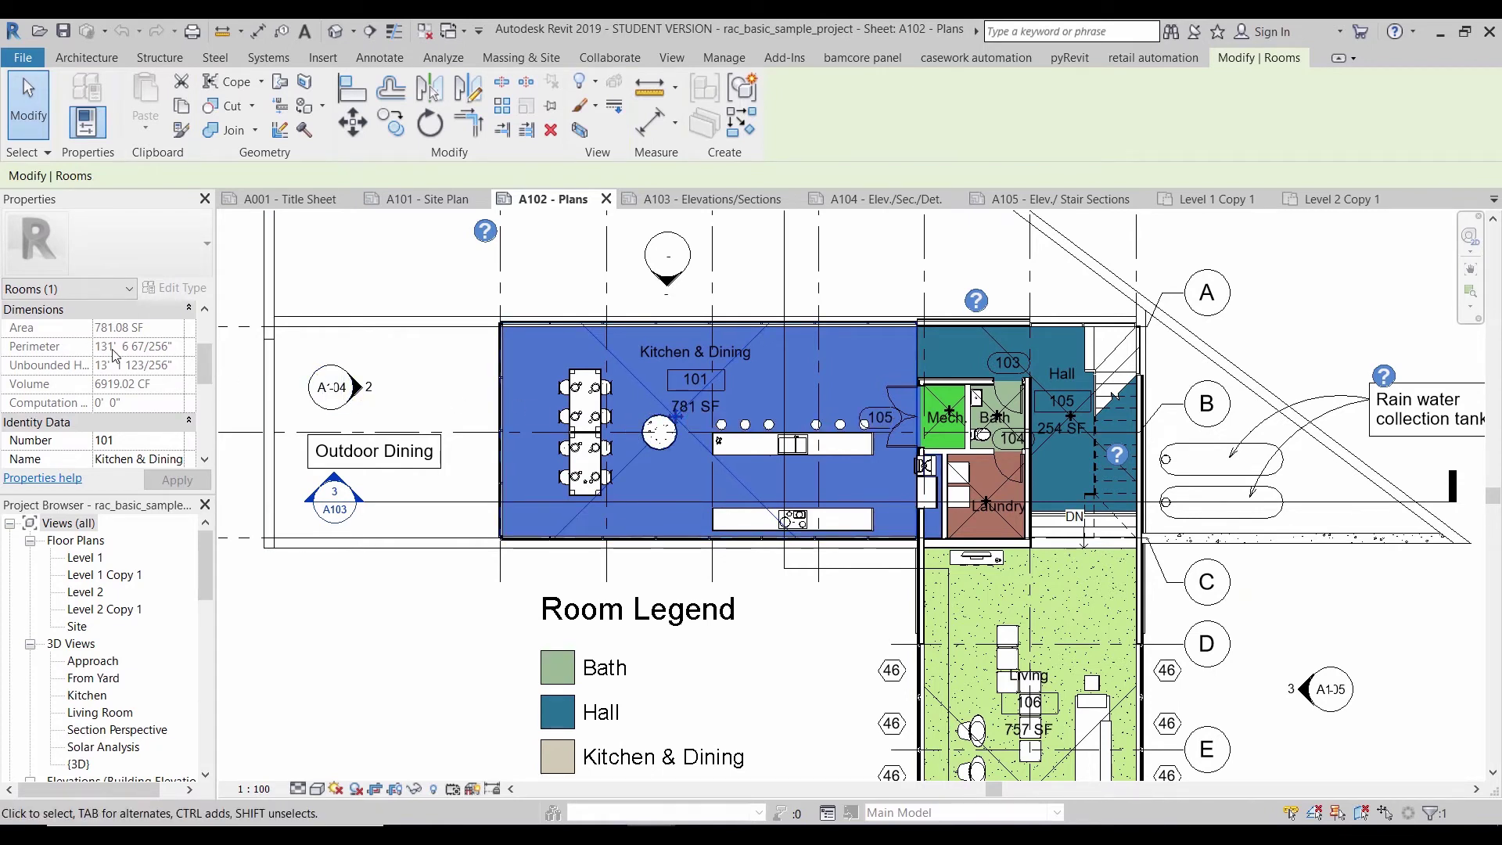
{"action": "scroll", "coordinate": [129, 423], "scroll_direction": "down", "scroll_amount": 1}
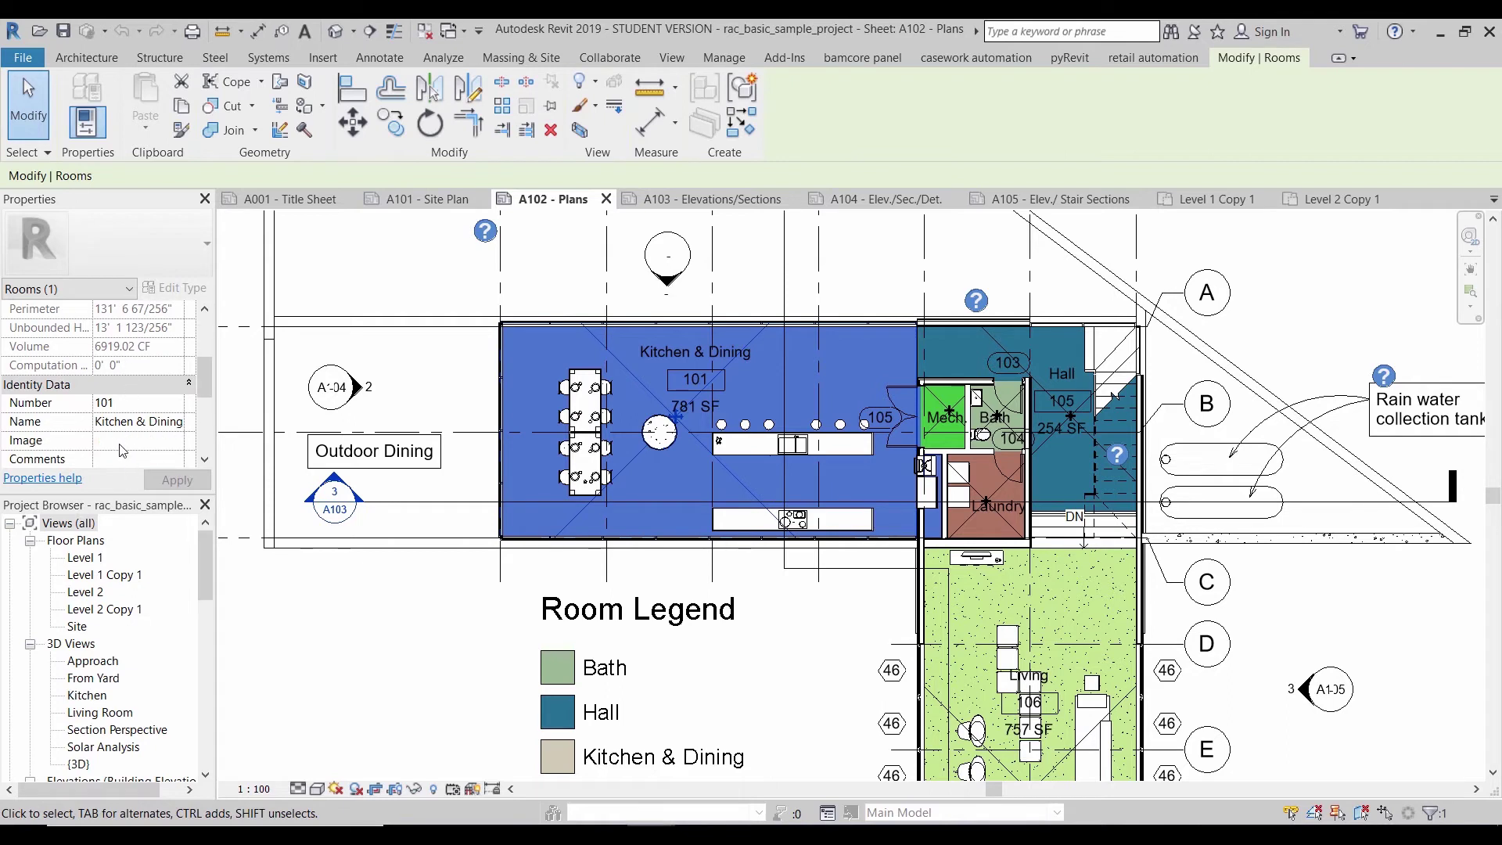
{"action": "scroll", "coordinate": [110, 423], "scroll_direction": "down", "scroll_amount": 2}
{"action": "scroll", "coordinate": [95, 397], "scroll_direction": "down", "scroll_amount": 1}
{"action": "scroll", "coordinate": [94, 394], "scroll_direction": "up", "scroll_amount": 1}
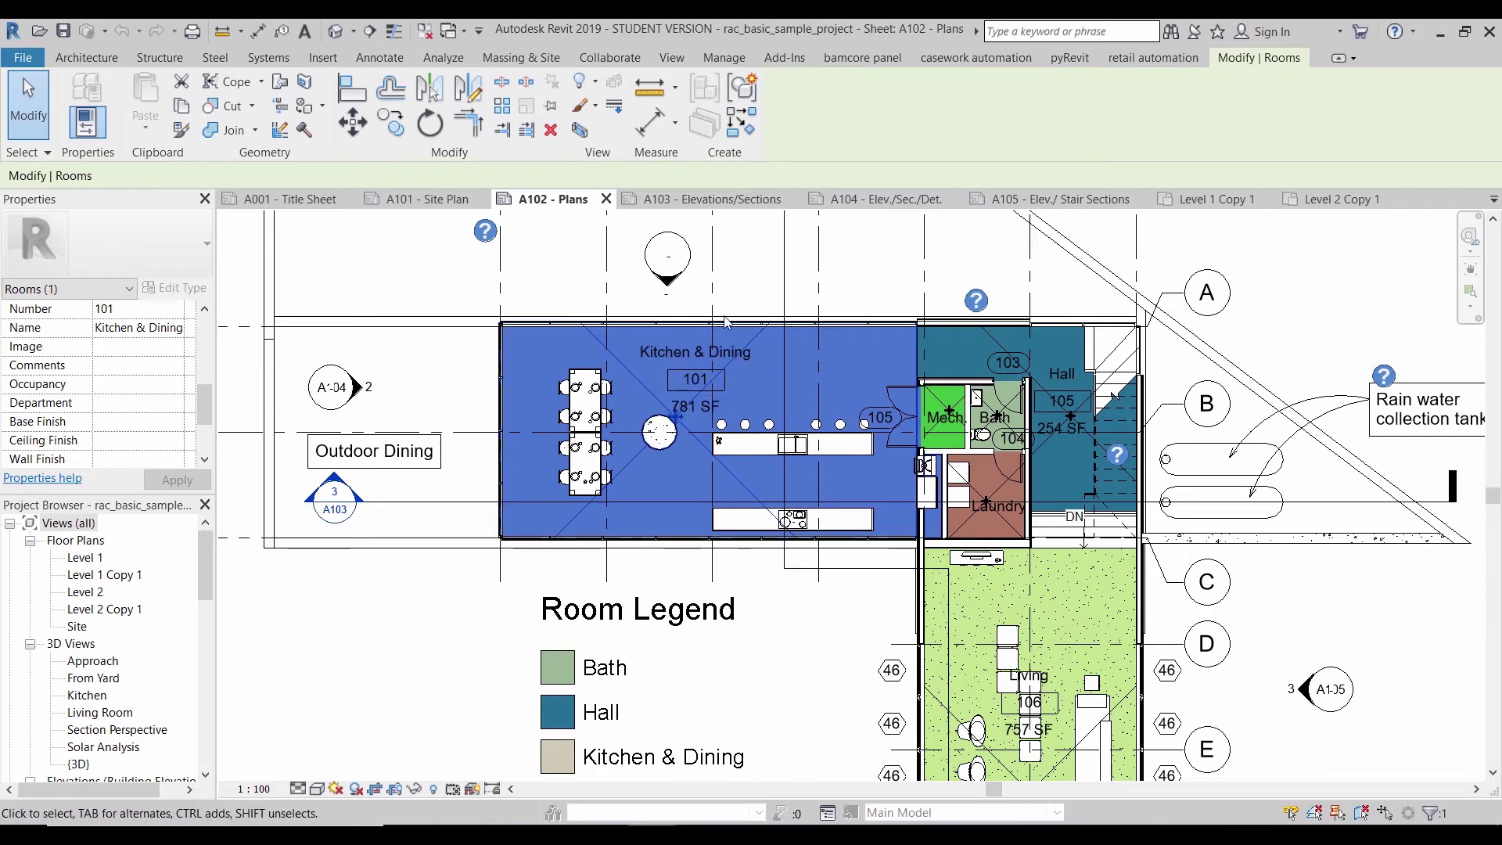
Deactivate the Level 1 view on the plans sheet
{"action": "scroll", "coordinate": [715, 321], "scroll_direction": "down", "scroll_amount": 3}
{"action": "scroll", "coordinate": [449, 570], "scroll_direction": "down", "scroll_amount": 2}
{"action": "right_click", "coordinate": [468, 560]}
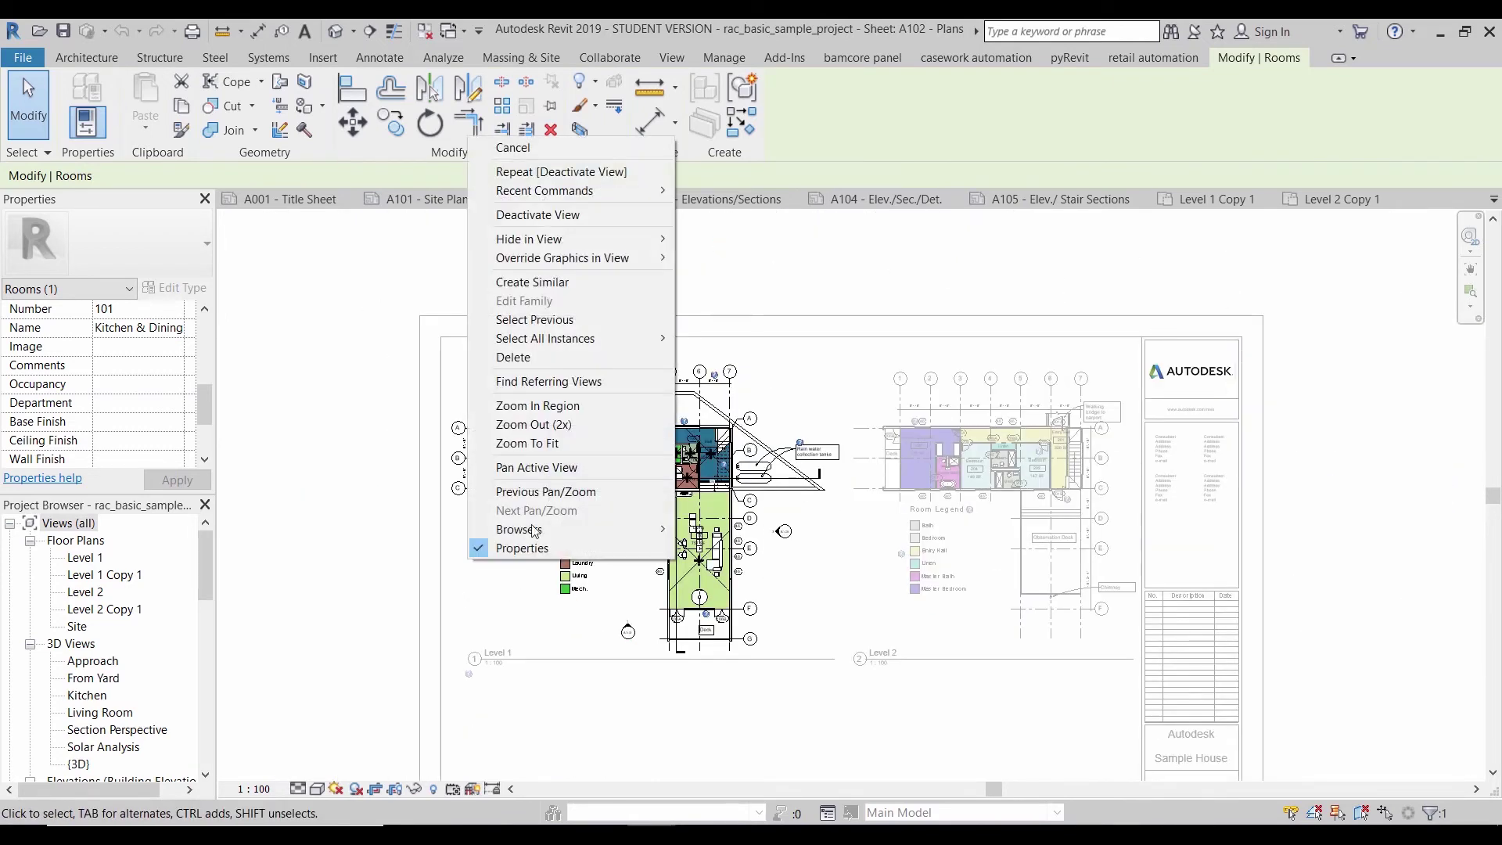
{"action": "left_click", "coordinate": [519, 215]}
Open sheet A103 - Elevations/Sections and examine the South elevation and Longitudinal Section
{"action": "left_click", "coordinate": [677, 207]}
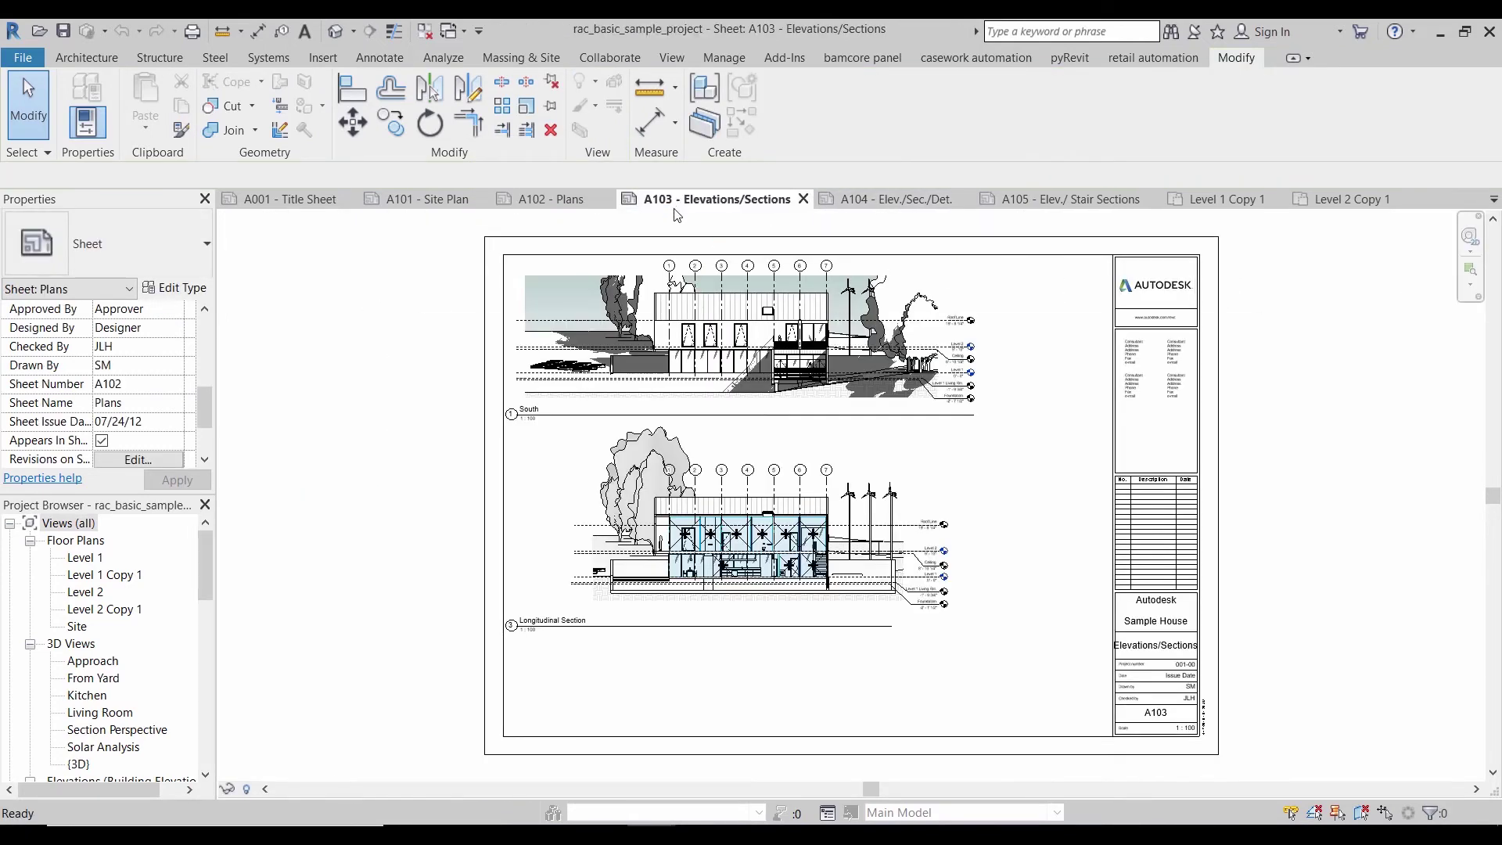
{"action": "scroll", "coordinate": [669, 502], "scroll_direction": "up", "scroll_amount": 1}
{"action": "scroll", "coordinate": [618, 497], "scroll_direction": "up", "scroll_amount": 1}
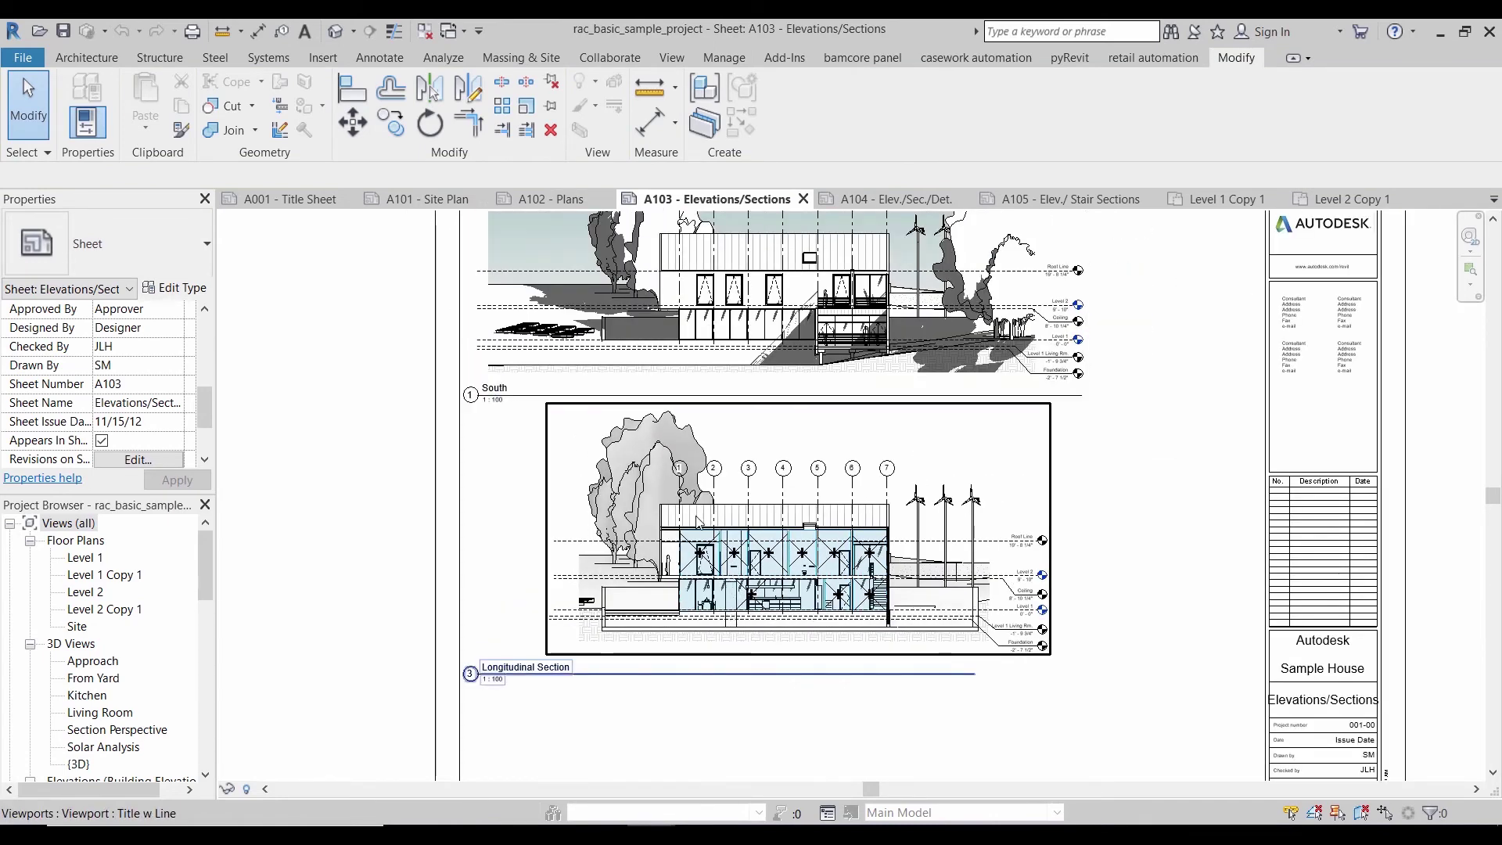
{"action": "scroll", "coordinate": [602, 270], "scroll_direction": "up", "scroll_amount": 1}
Return to sheet A102 - Plans, activate the Level 1 viewport and open the South elevation from its elevation marker
{"action": "left_click", "coordinate": [544, 199]}
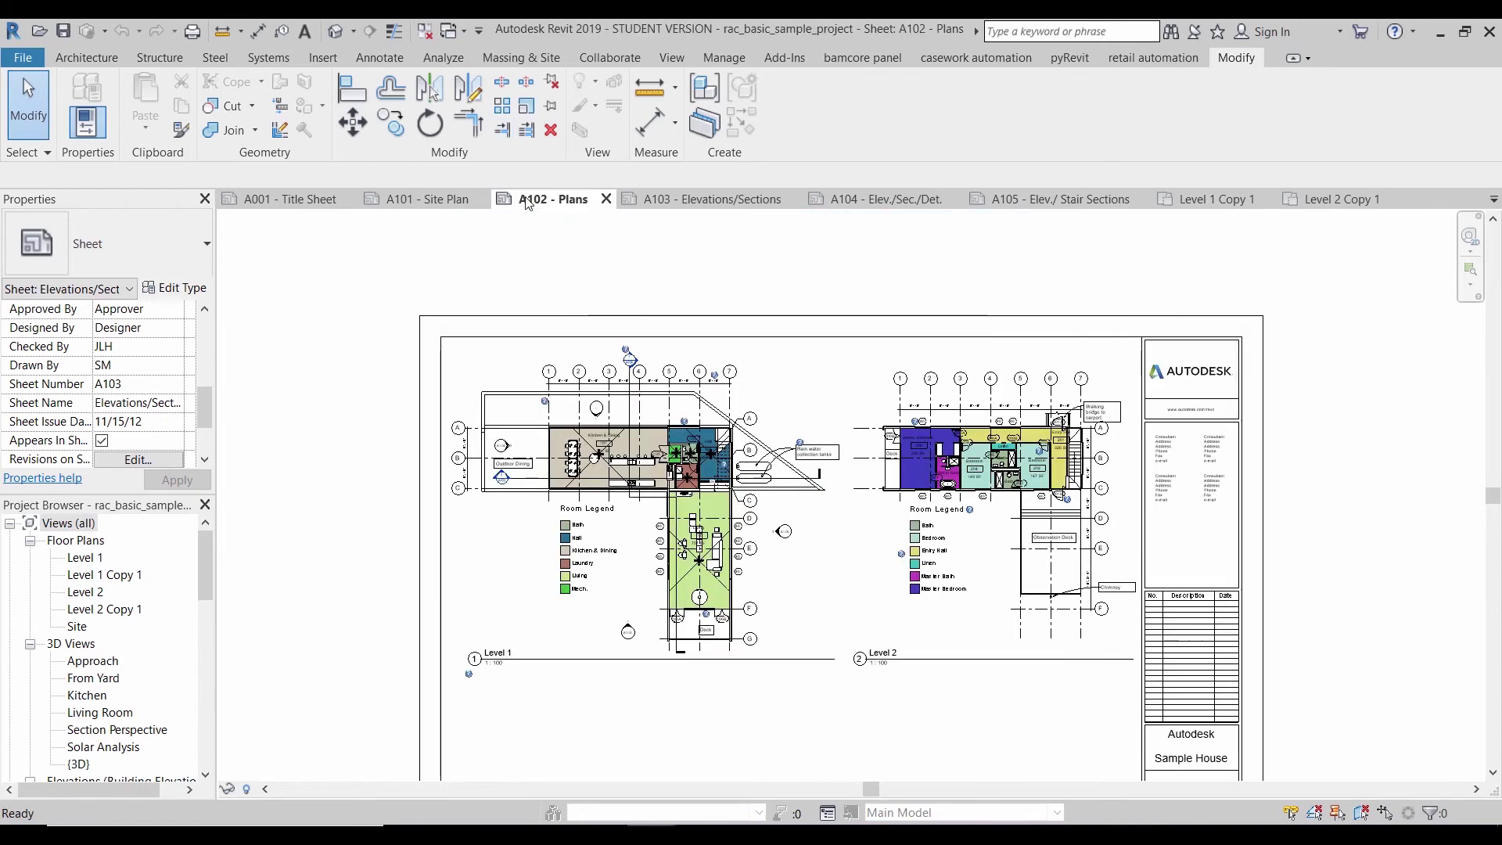
{"action": "double_click", "coordinate": [638, 621]}
{"action": "scroll", "coordinate": [650, 618], "scroll_direction": "up", "scroll_amount": 4}
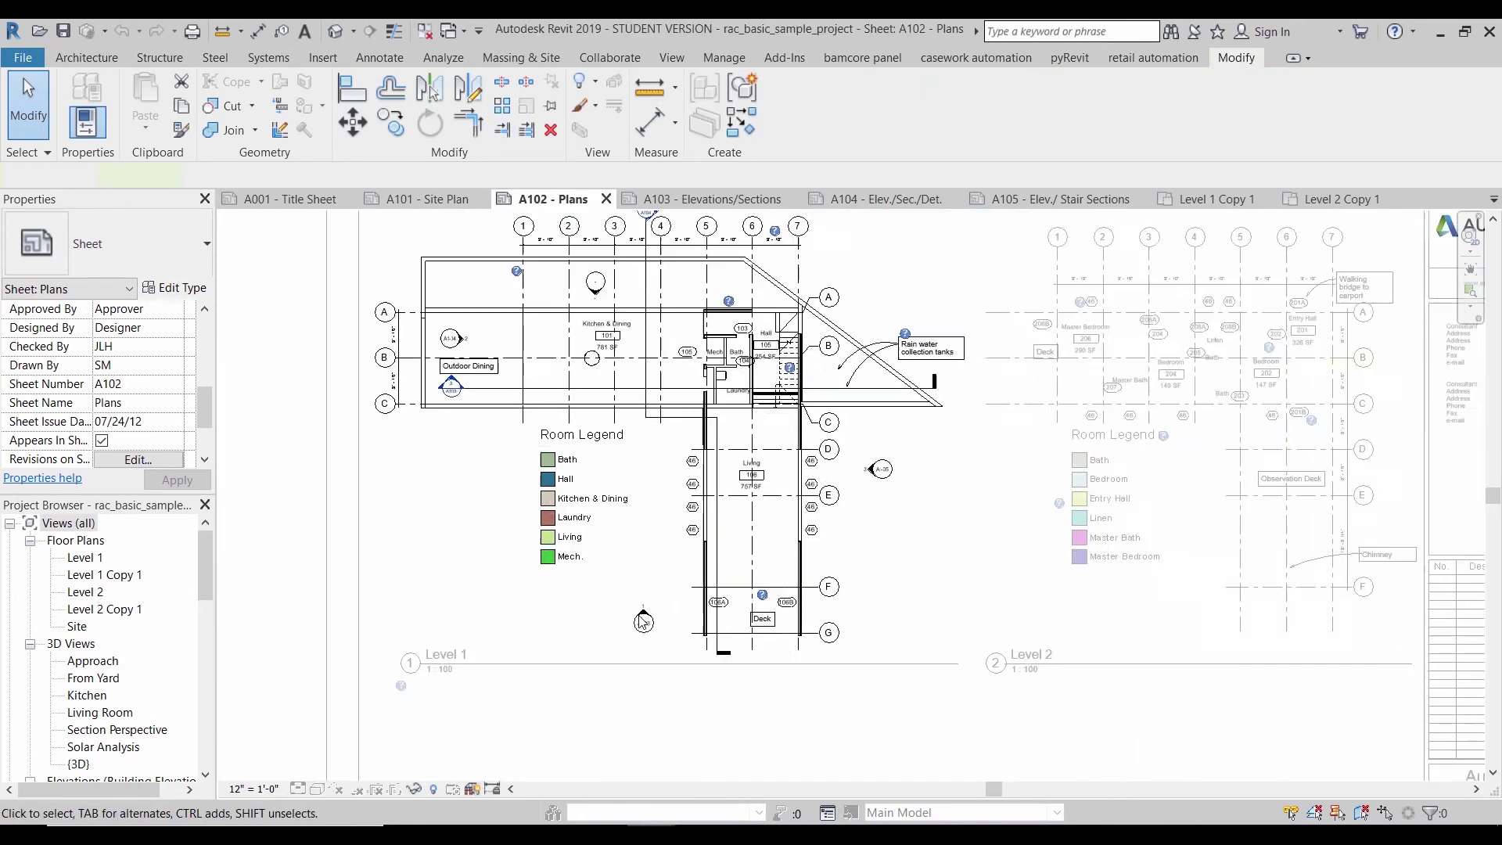
{"action": "left_click", "coordinate": [651, 614]}
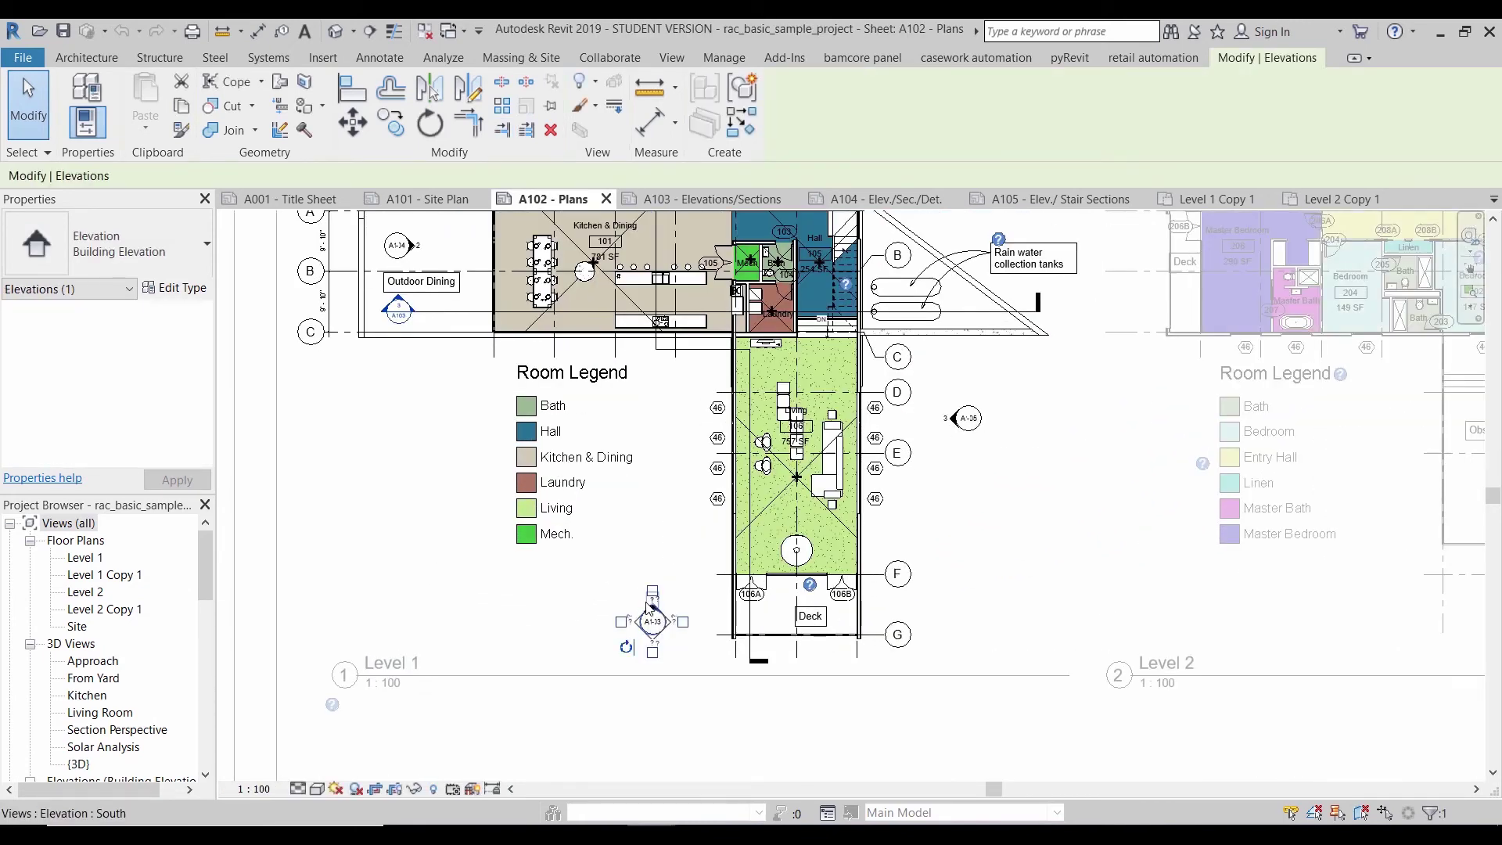
{"action": "scroll", "coordinate": [645, 609], "scroll_direction": "up", "scroll_amount": 4}
{"action": "left_click", "coordinate": [687, 610]}
{"action": "double_click", "coordinate": [665, 608]}
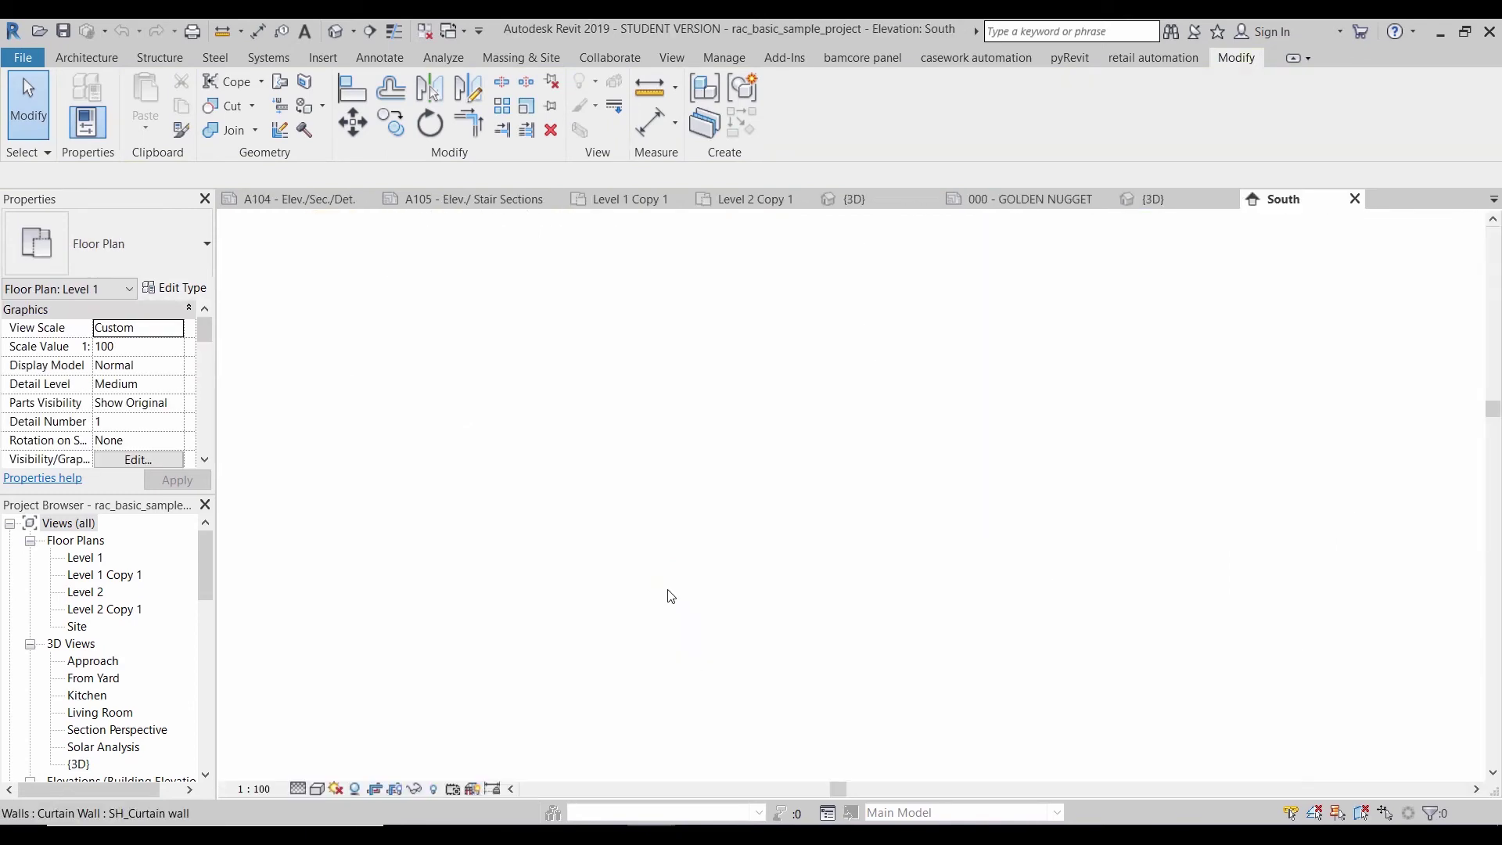
{"action": "scroll", "coordinate": [750, 385], "scroll_direction": "down", "scroll_amount": 3}
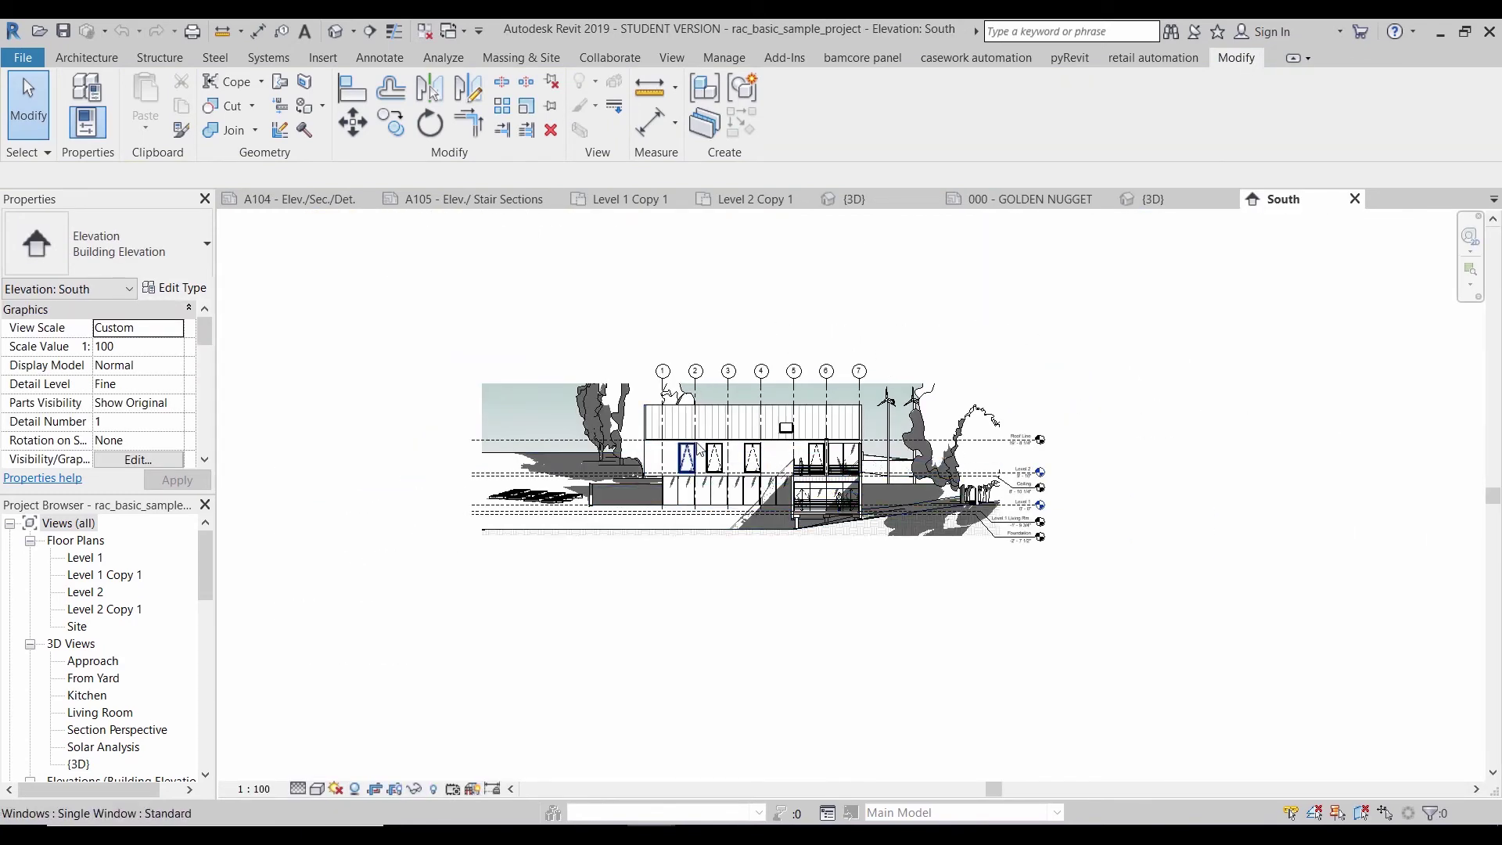
{"action": "scroll", "coordinate": [688, 448], "scroll_direction": "up", "scroll_amount": 1}
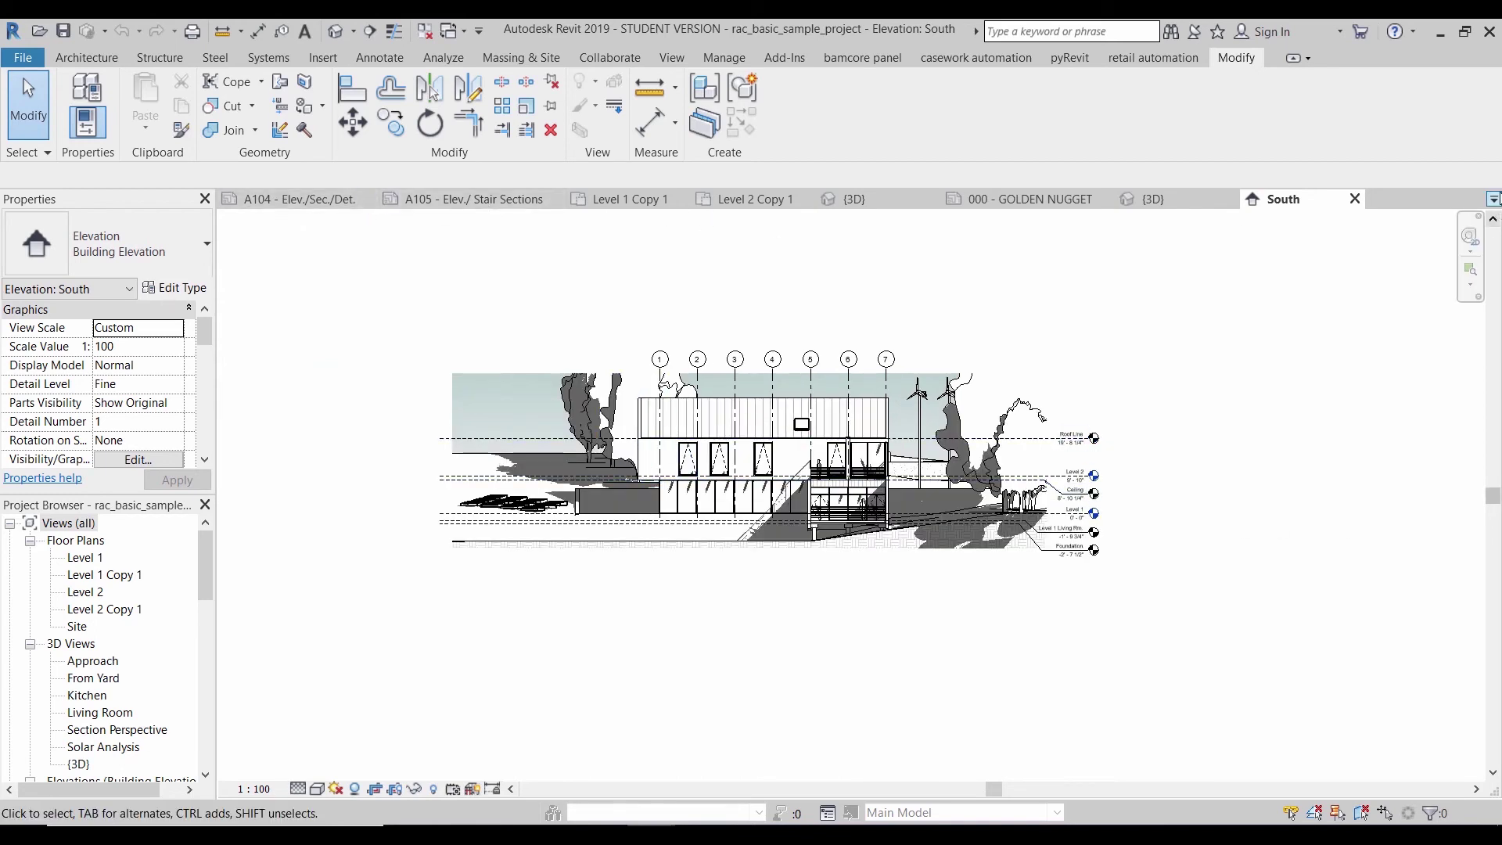
On sheet A104 - Elev./Sec./Det., activate the Building Section viewport and open the Typ. Wall Section view from its callout
{"action": "left_click", "coordinate": [1494, 201]}
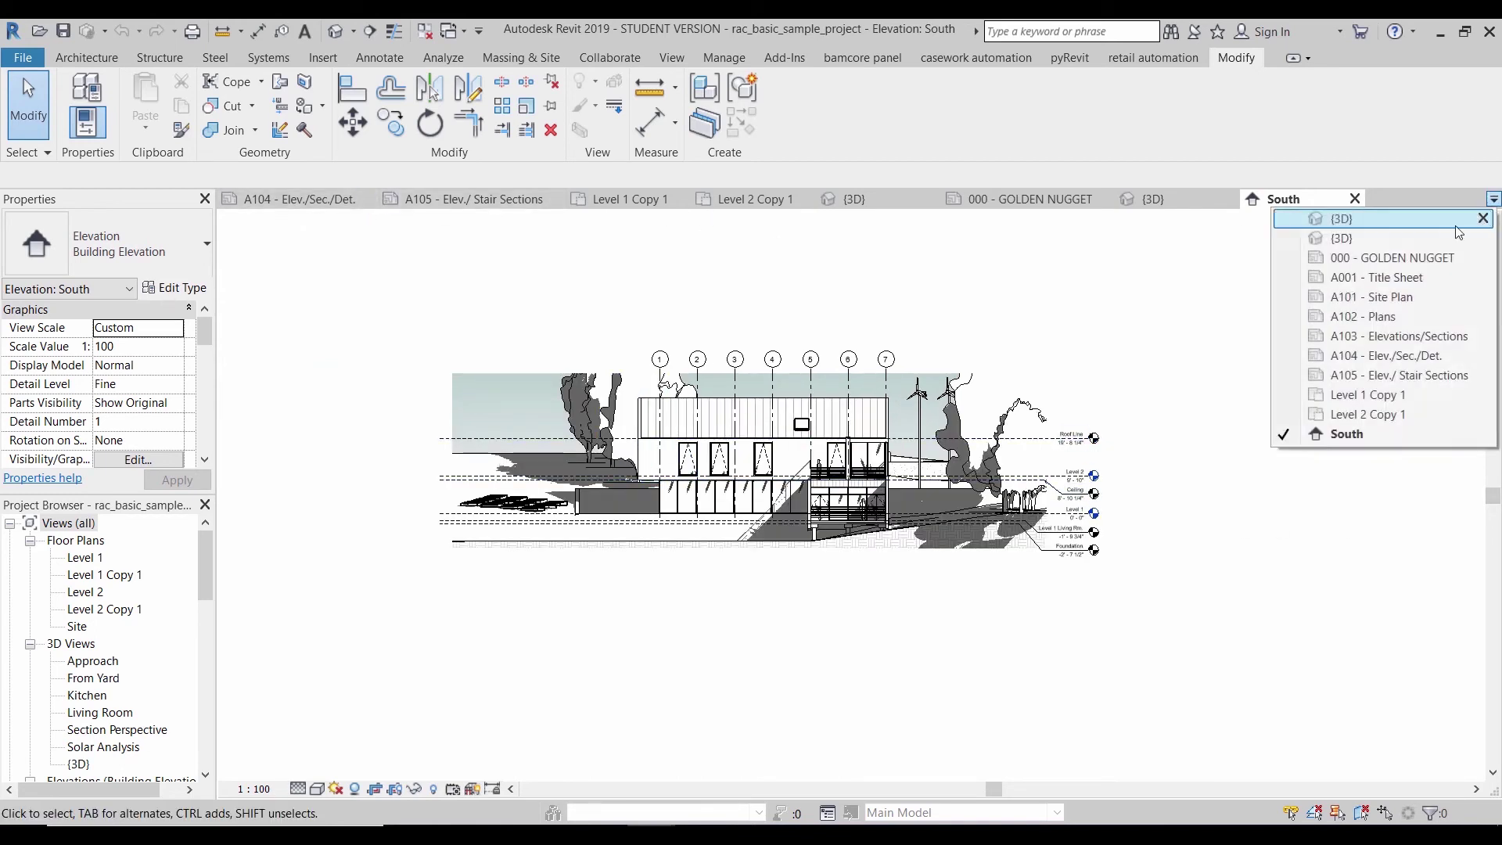
{"action": "left_click", "coordinate": [1378, 356]}
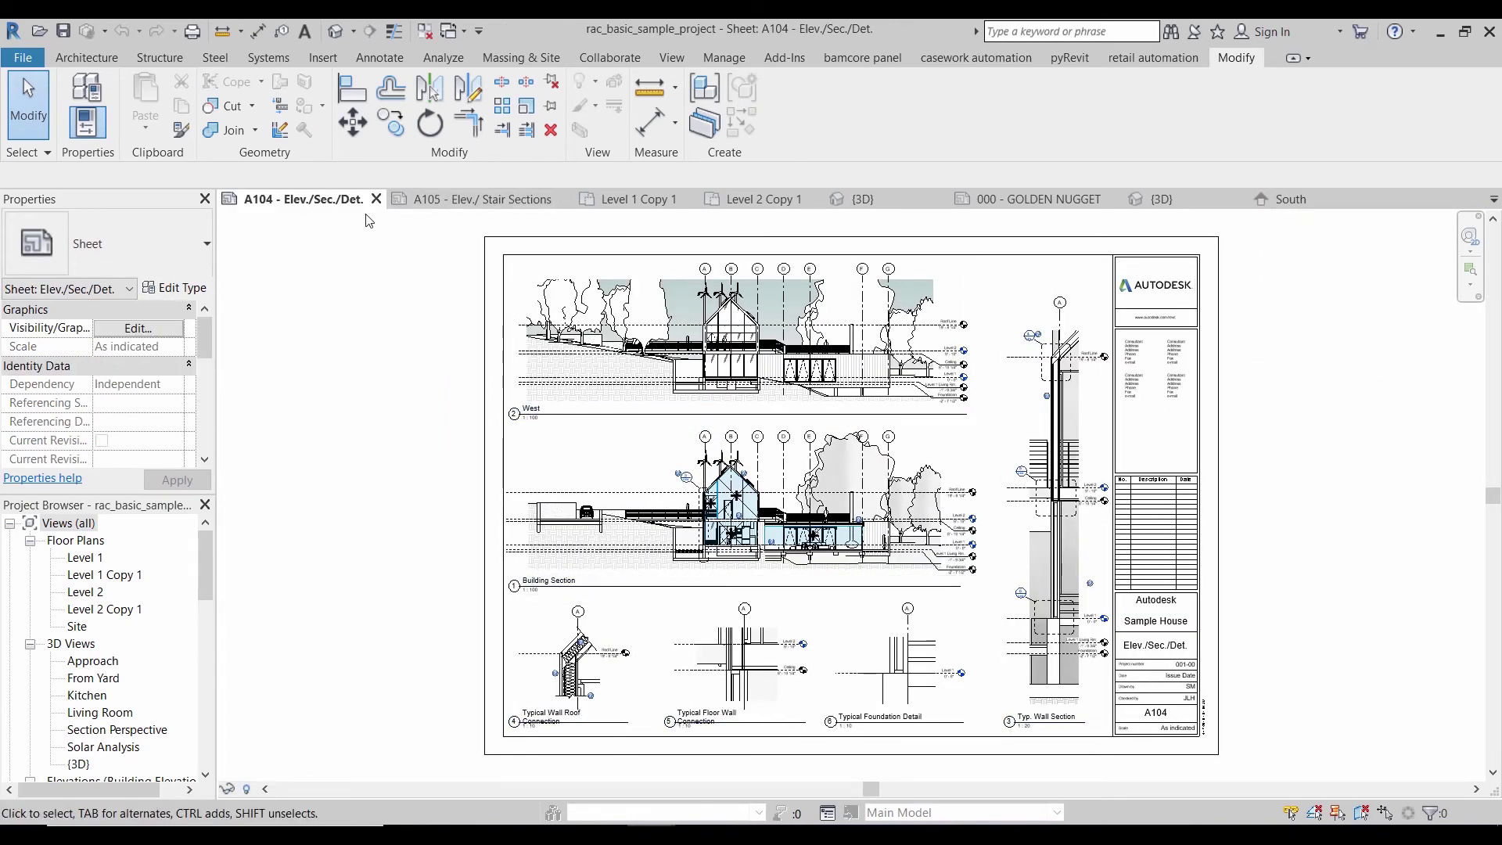
{"action": "scroll", "coordinate": [648, 516], "scroll_direction": "up", "scroll_amount": 3}
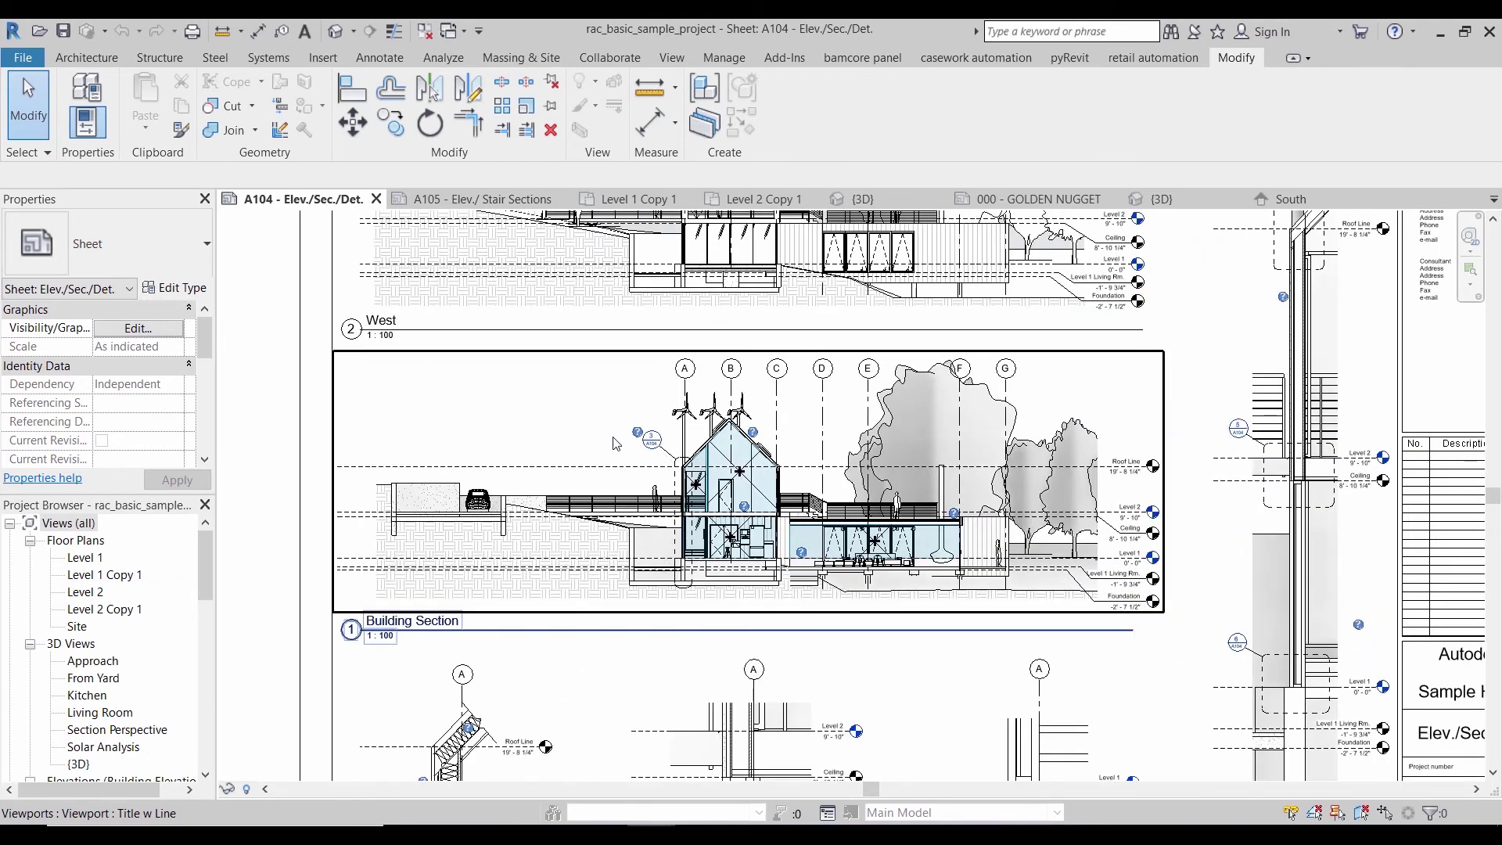
{"action": "double_click", "coordinate": [653, 447]}
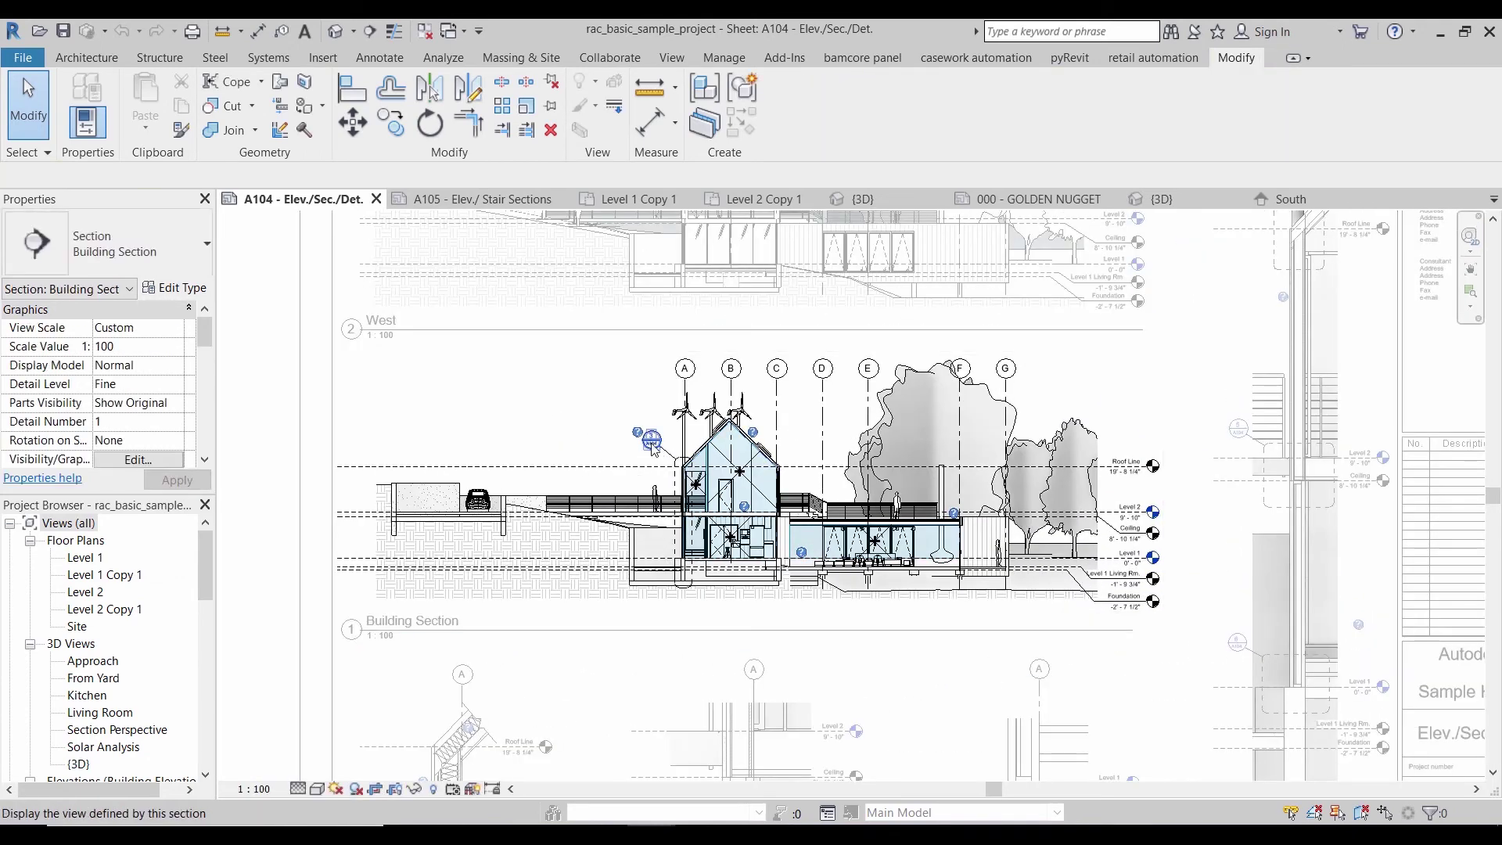
{"action": "double_click", "coordinate": [651, 443]}
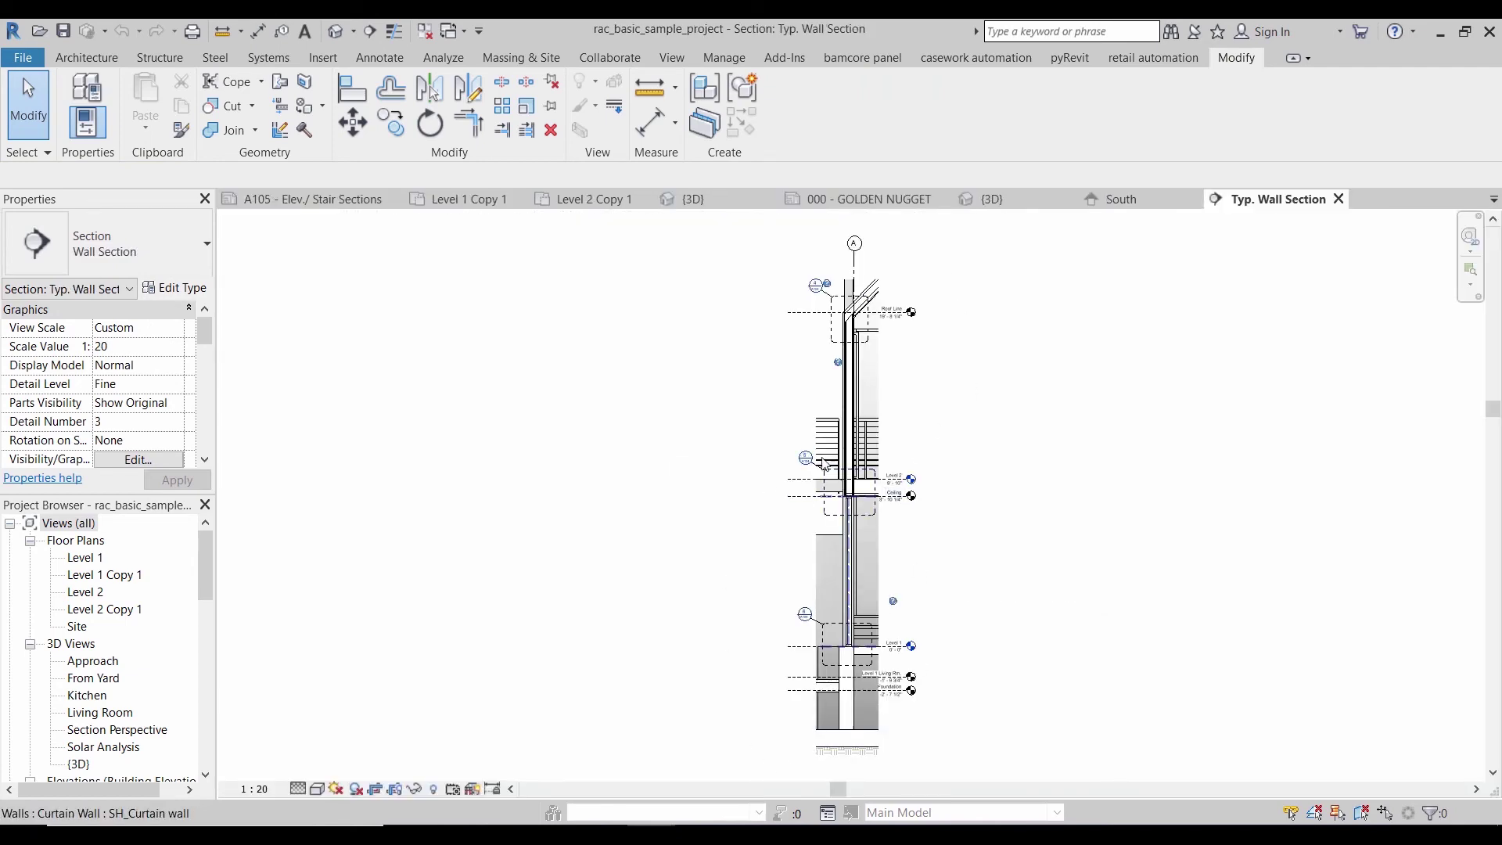
Select the wall at the roof line in the wall section and examine it in the Building Section on sheet A104
{"action": "scroll", "coordinate": [852, 317], "scroll_direction": "up", "scroll_amount": 5}
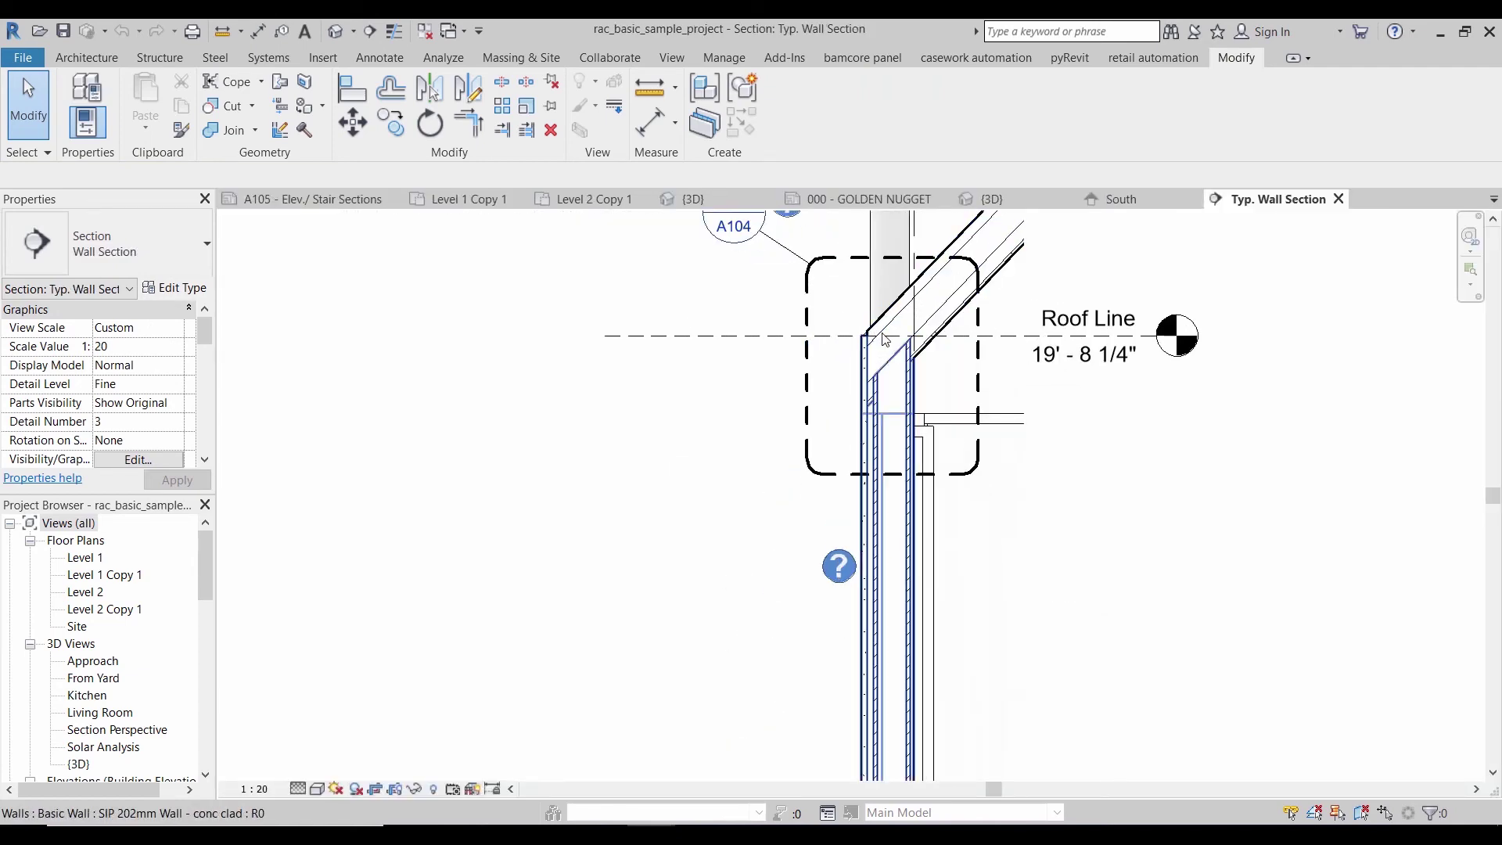
{"action": "left_click", "coordinate": [884, 338]}
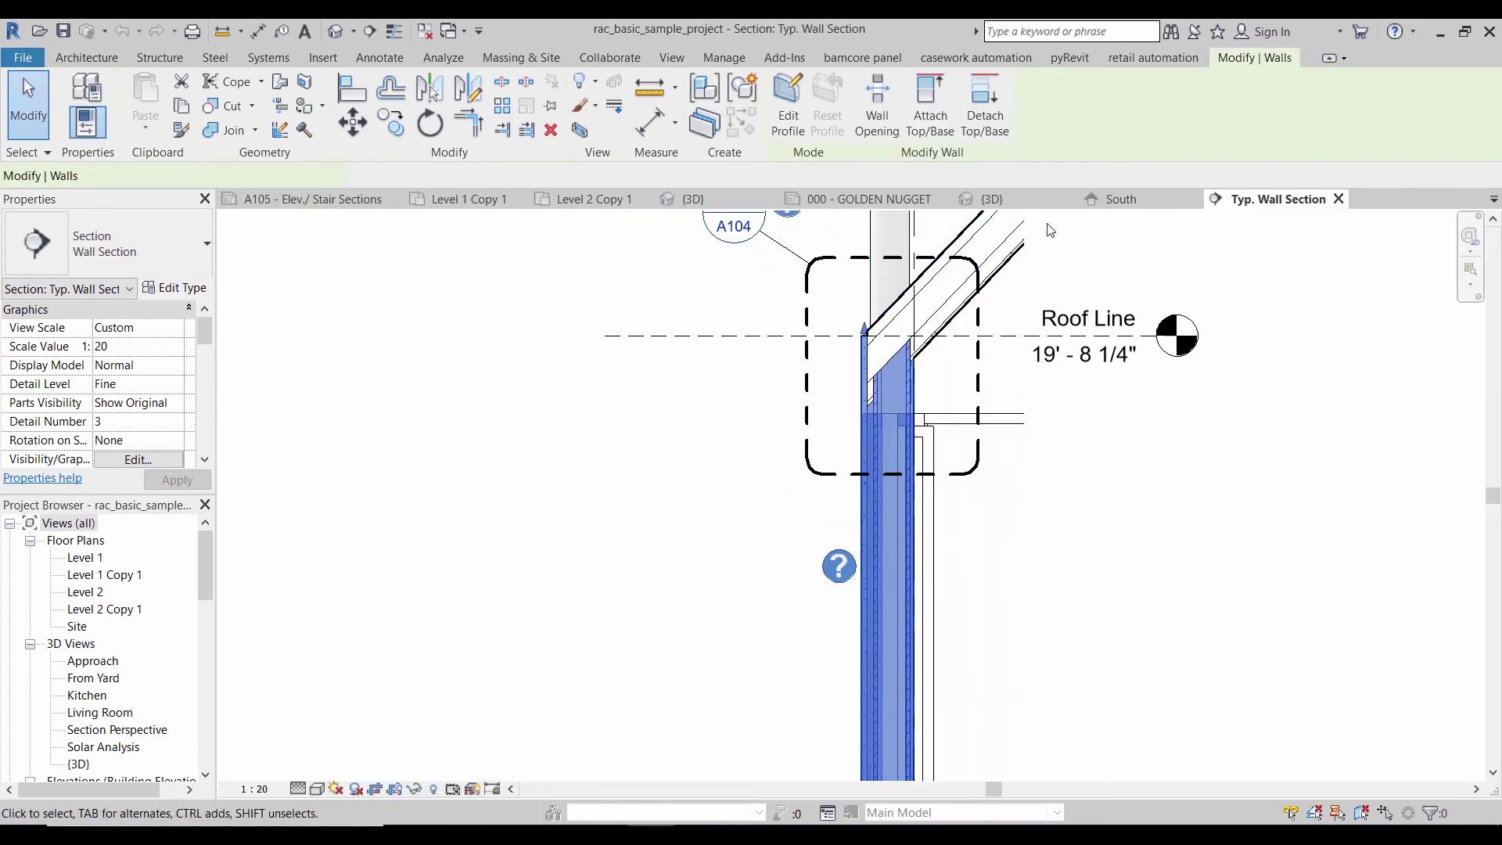
{"action": "left_click", "coordinate": [1494, 201]}
{"action": "left_click", "coordinate": [1397, 356]}
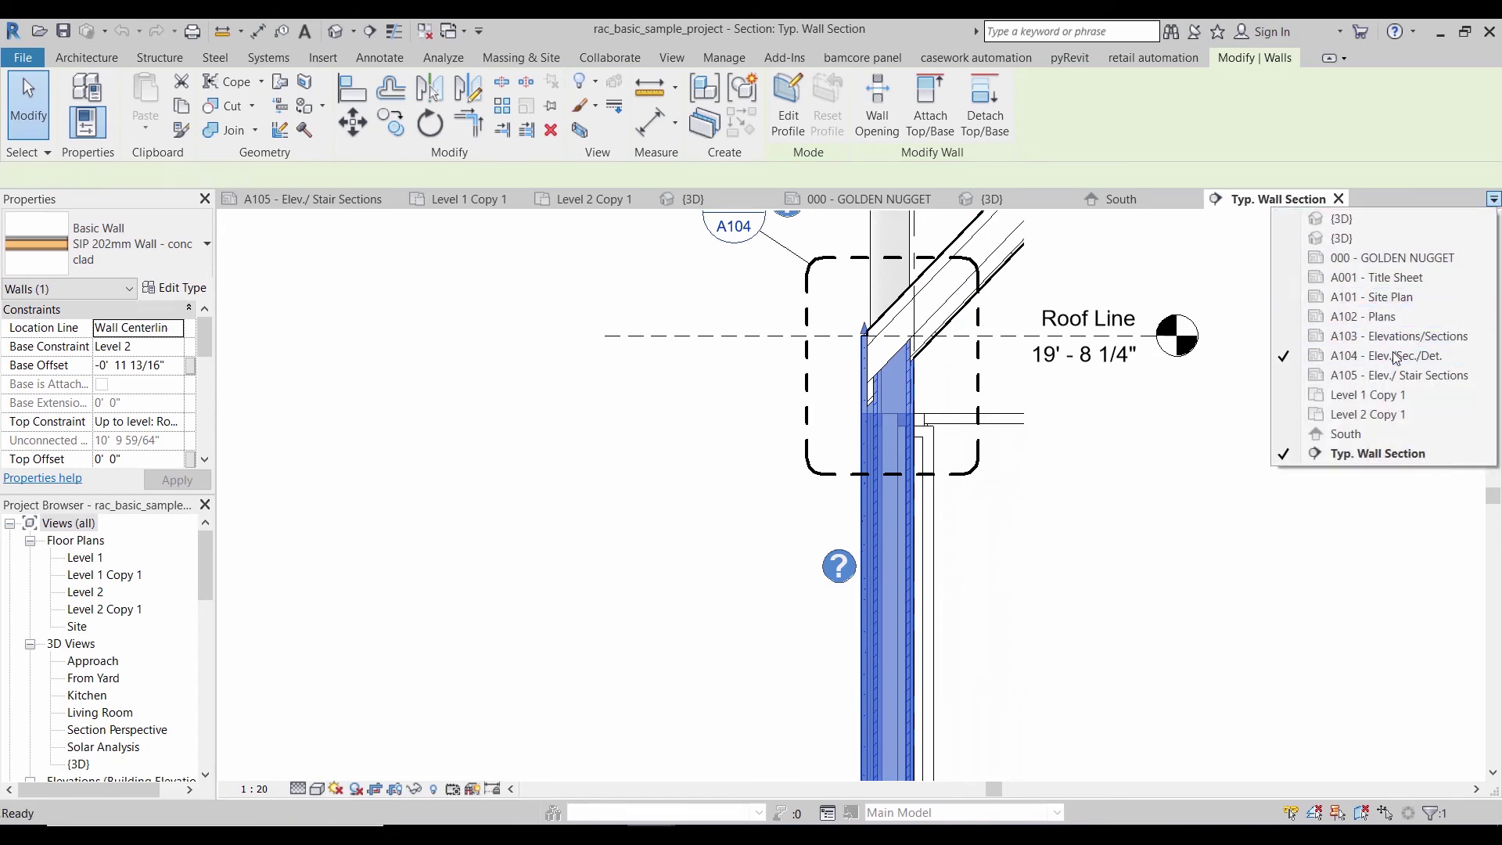
{"action": "scroll", "coordinate": [677, 504], "scroll_direction": "up", "scroll_amount": 8}
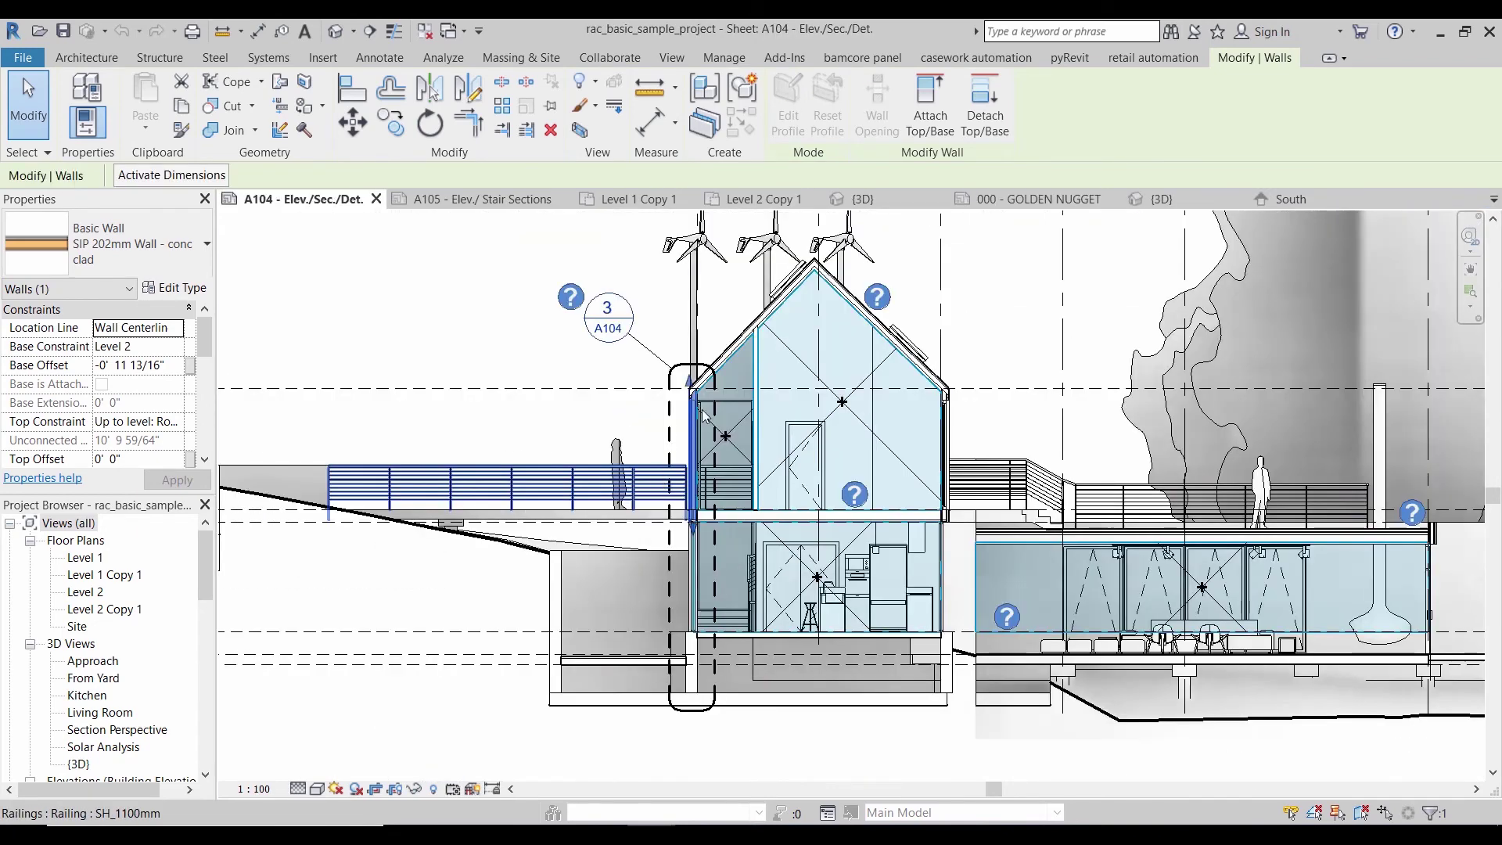
{"action": "scroll", "coordinate": [735, 428], "scroll_direction": "down", "scroll_amount": 10}
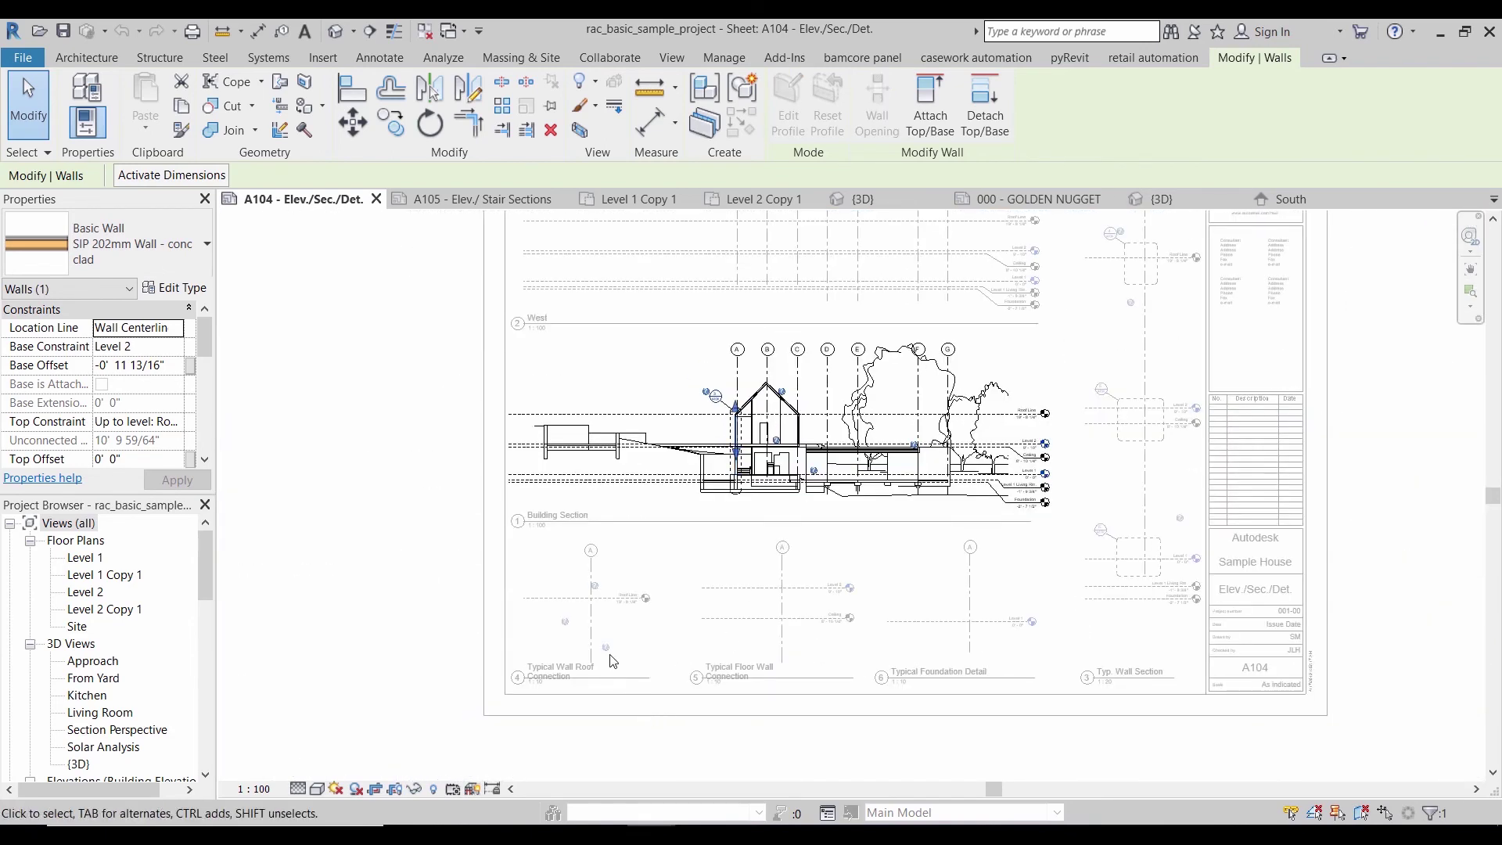
Examine the wall's appearance in the detail views on sheet A104 and deactivate the Building Section view
{"action": "scroll", "coordinate": [612, 661], "scroll_direction": "up", "scroll_amount": 3}
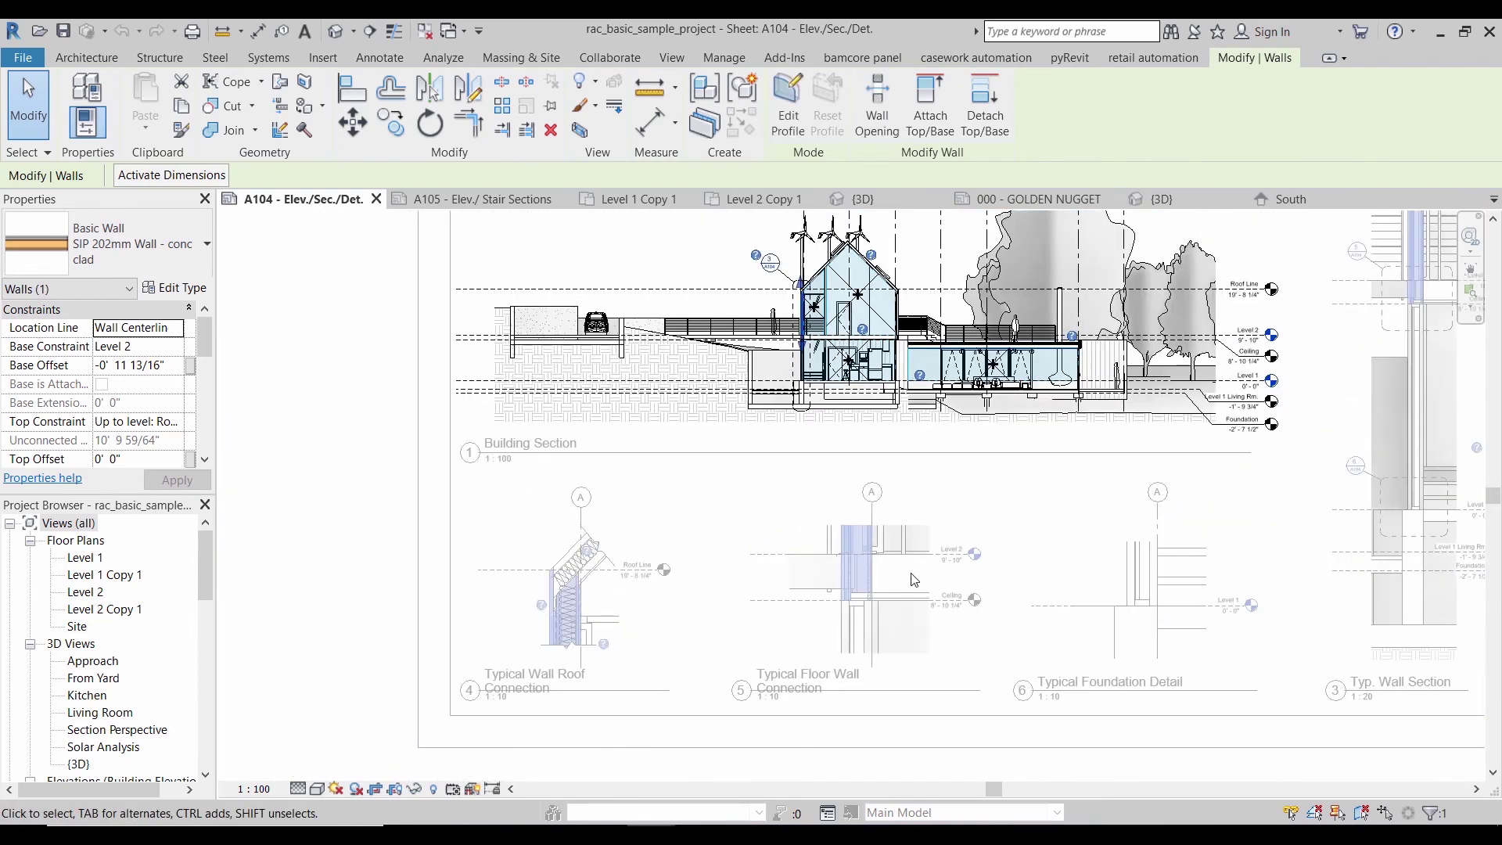
{"action": "scroll", "coordinate": [688, 678], "scroll_direction": "down", "scroll_amount": 5}
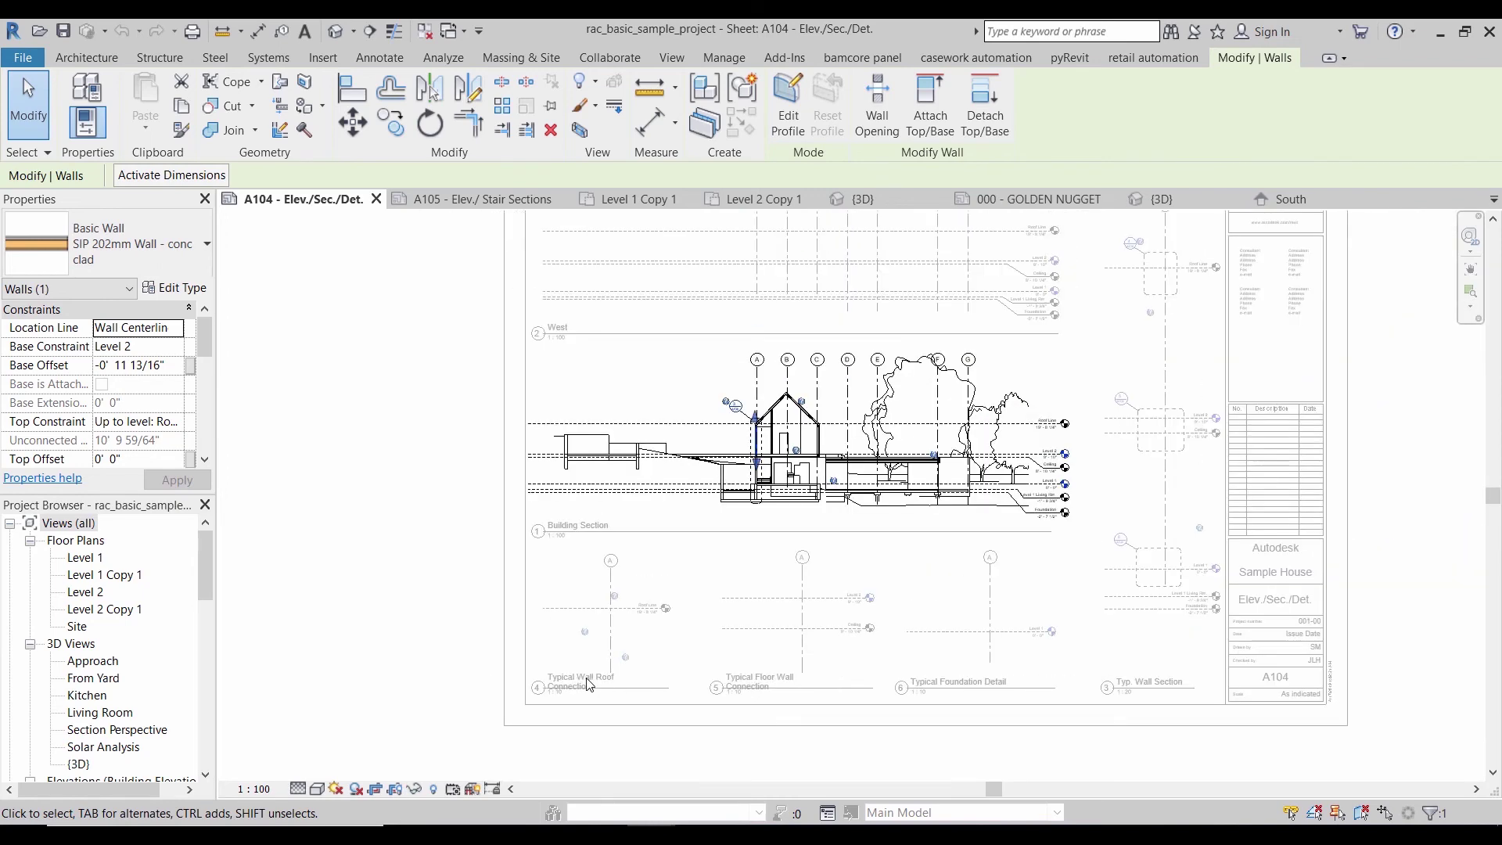
{"action": "right_click", "coordinate": [498, 485]}
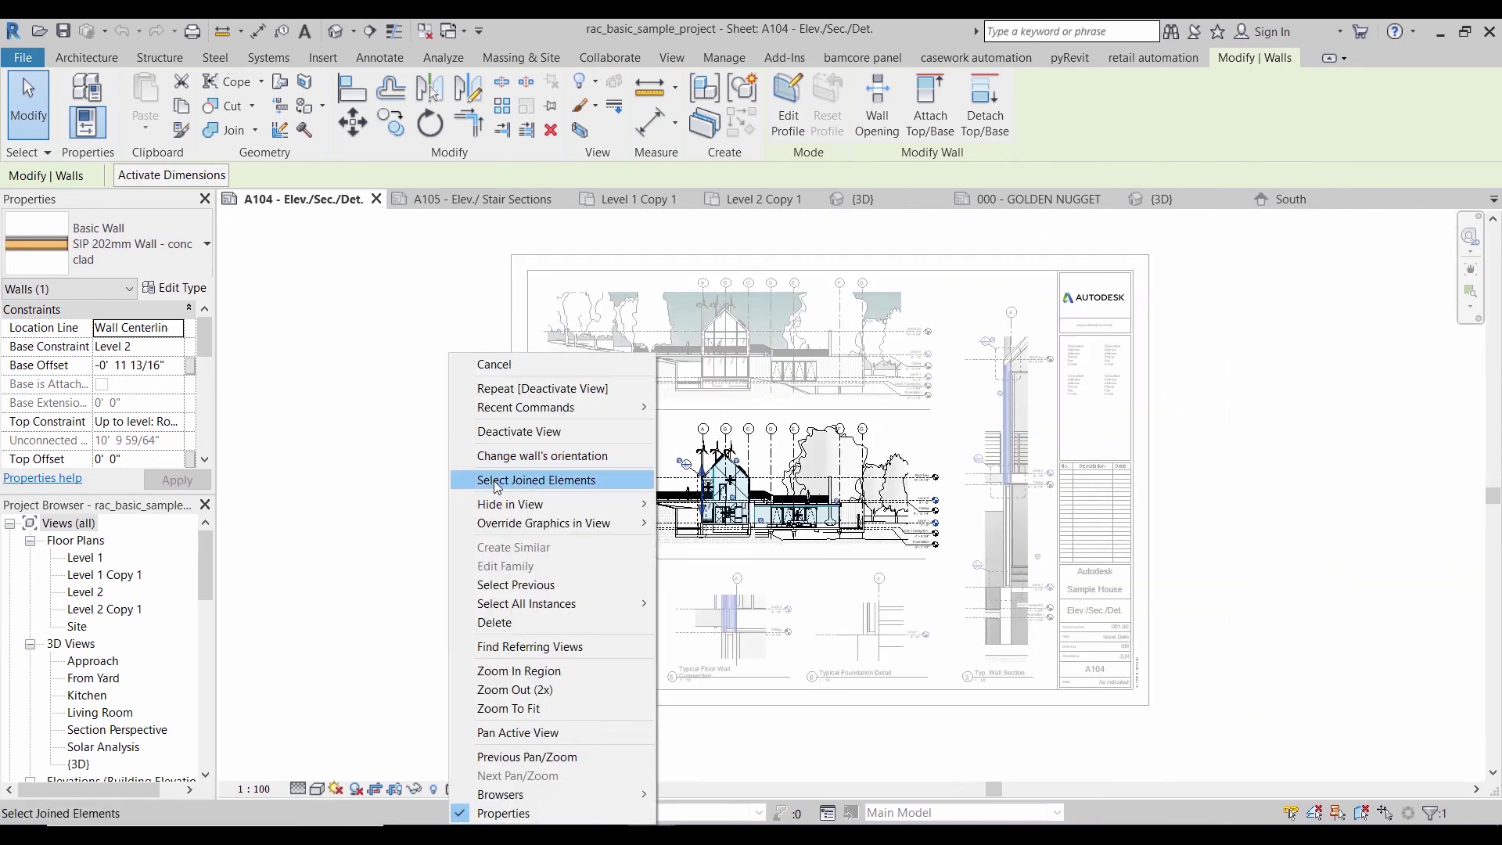
{"action": "left_click", "coordinate": [519, 431]}
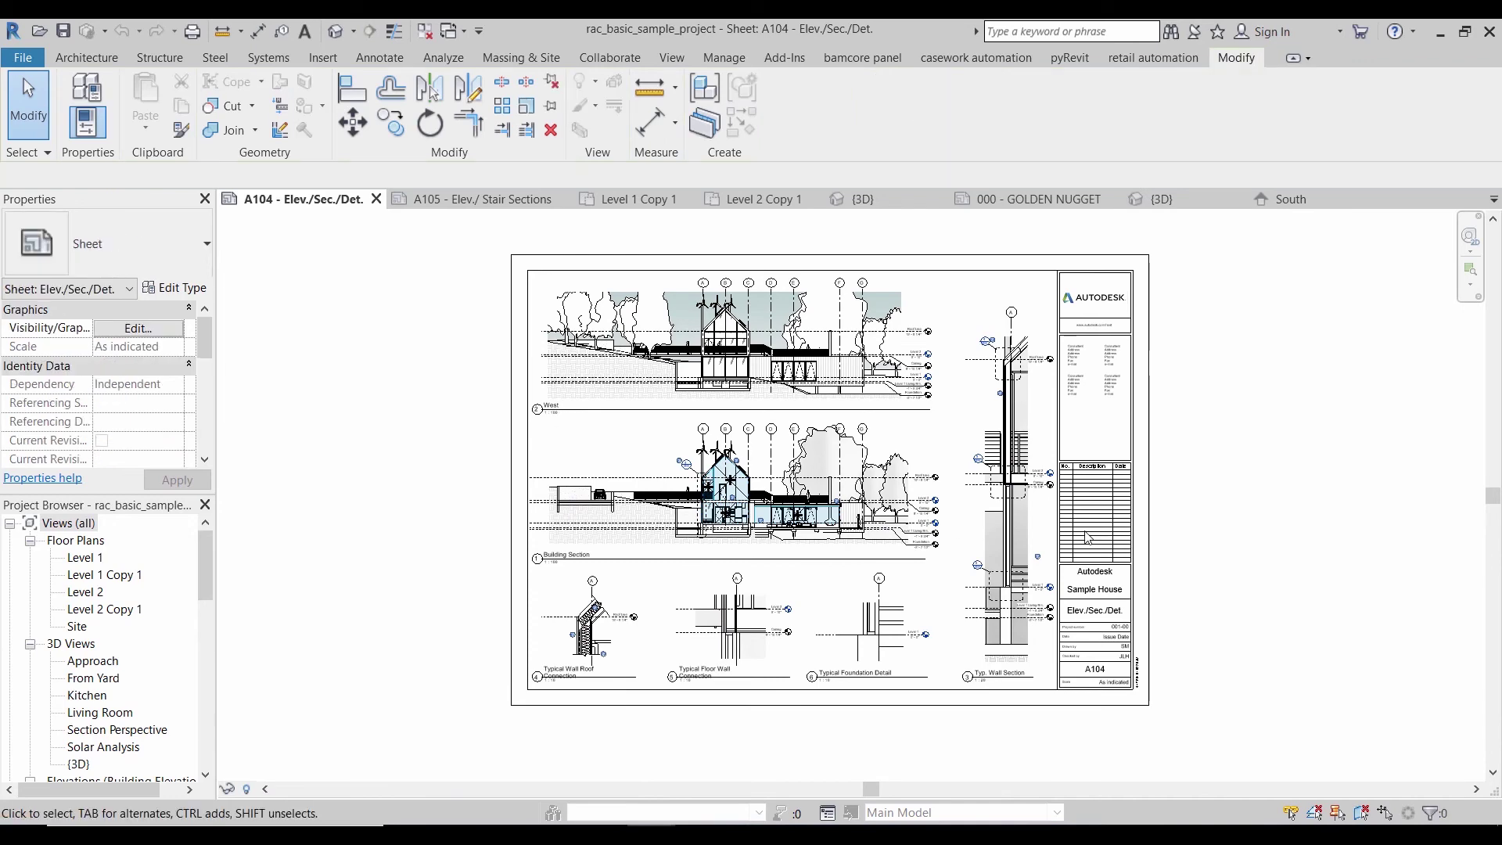
Open sheet A105 - Elev./ Stair Sections and activate the East elevation viewport
{"action": "left_click", "coordinate": [474, 197]}
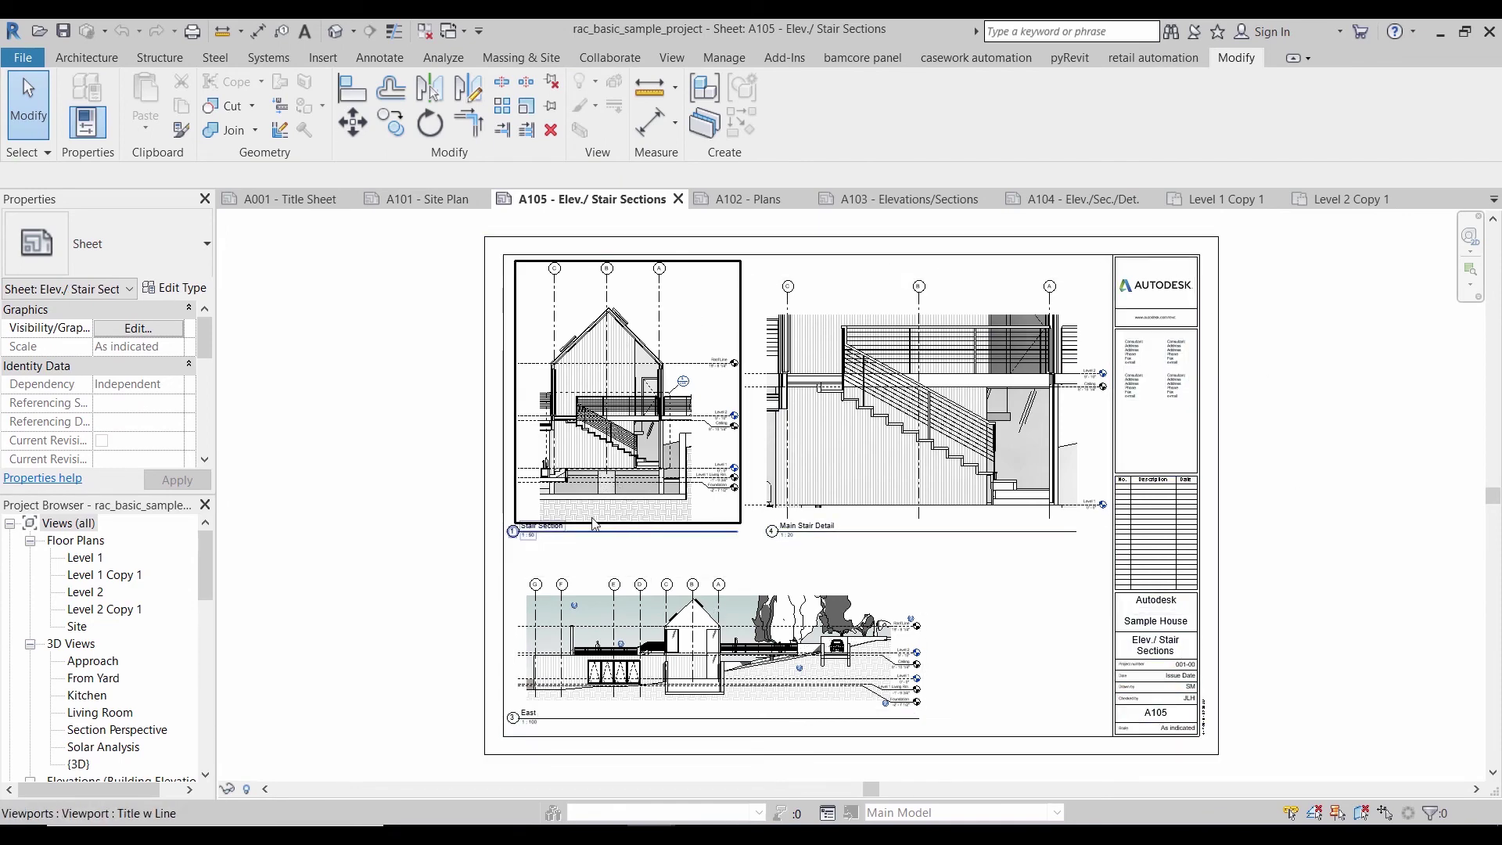
{"action": "scroll", "coordinate": [595, 524], "scroll_direction": "up", "scroll_amount": 3}
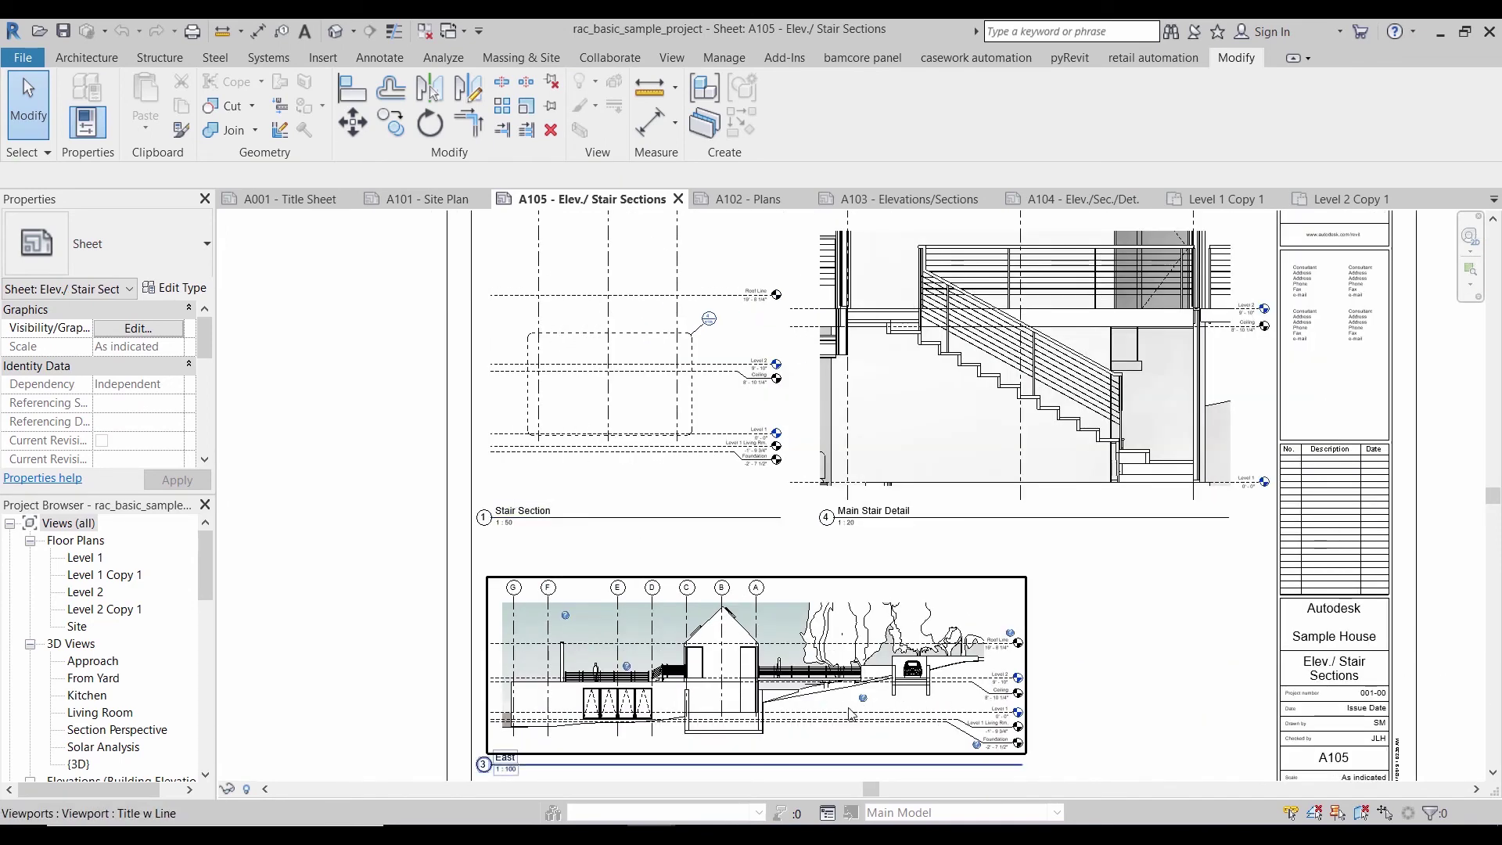
{"action": "scroll", "coordinate": [850, 711], "scroll_direction": "up", "scroll_amount": 2}
{"action": "double_click", "coordinate": [1035, 707]}
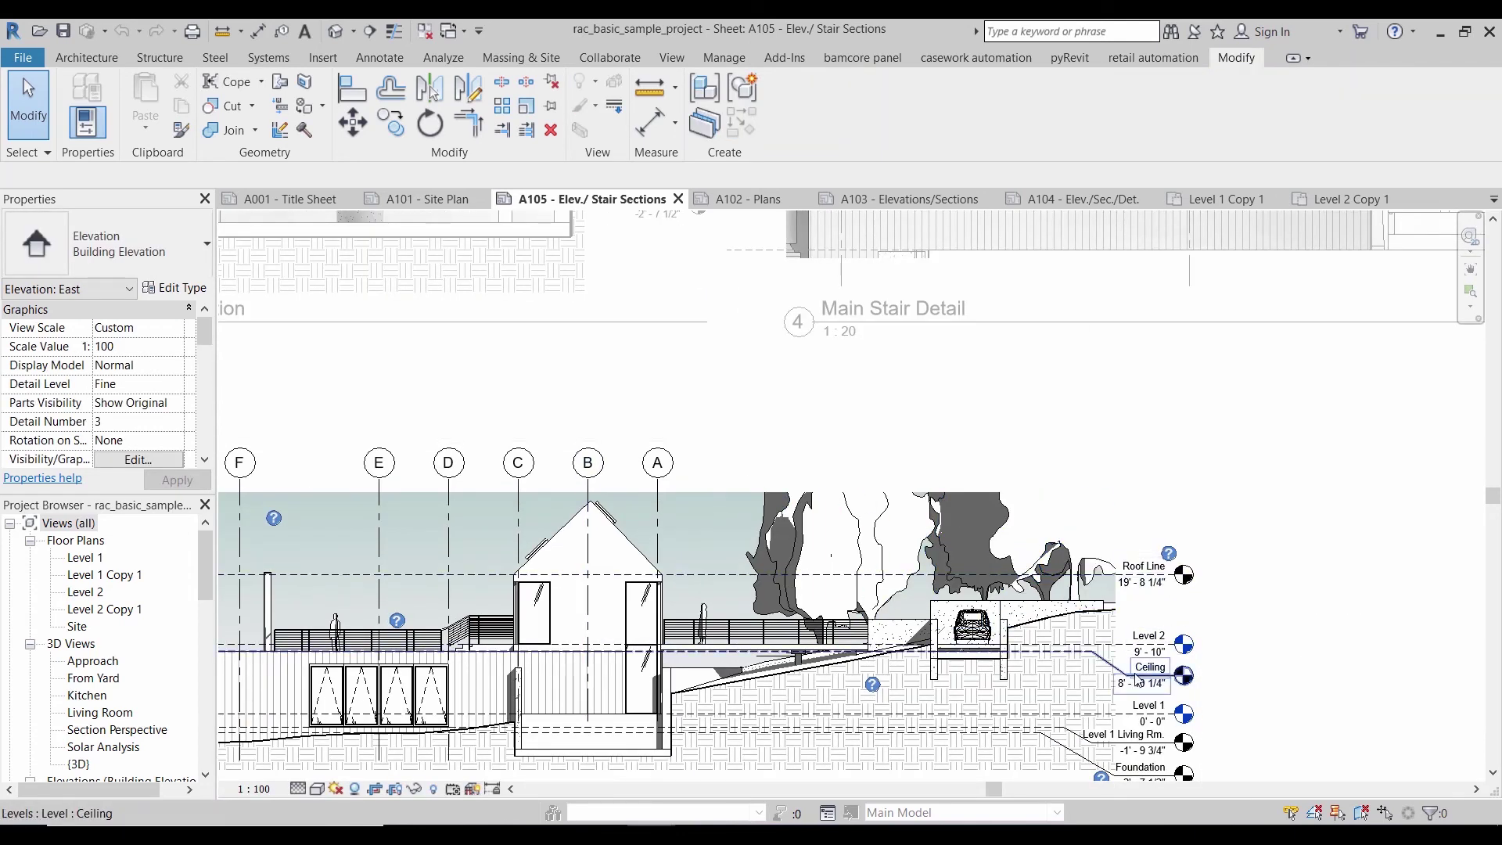
Select the Level 2 line in the East elevation to inspect its properties and deactivate the view
{"action": "left_click", "coordinate": [1126, 650]}
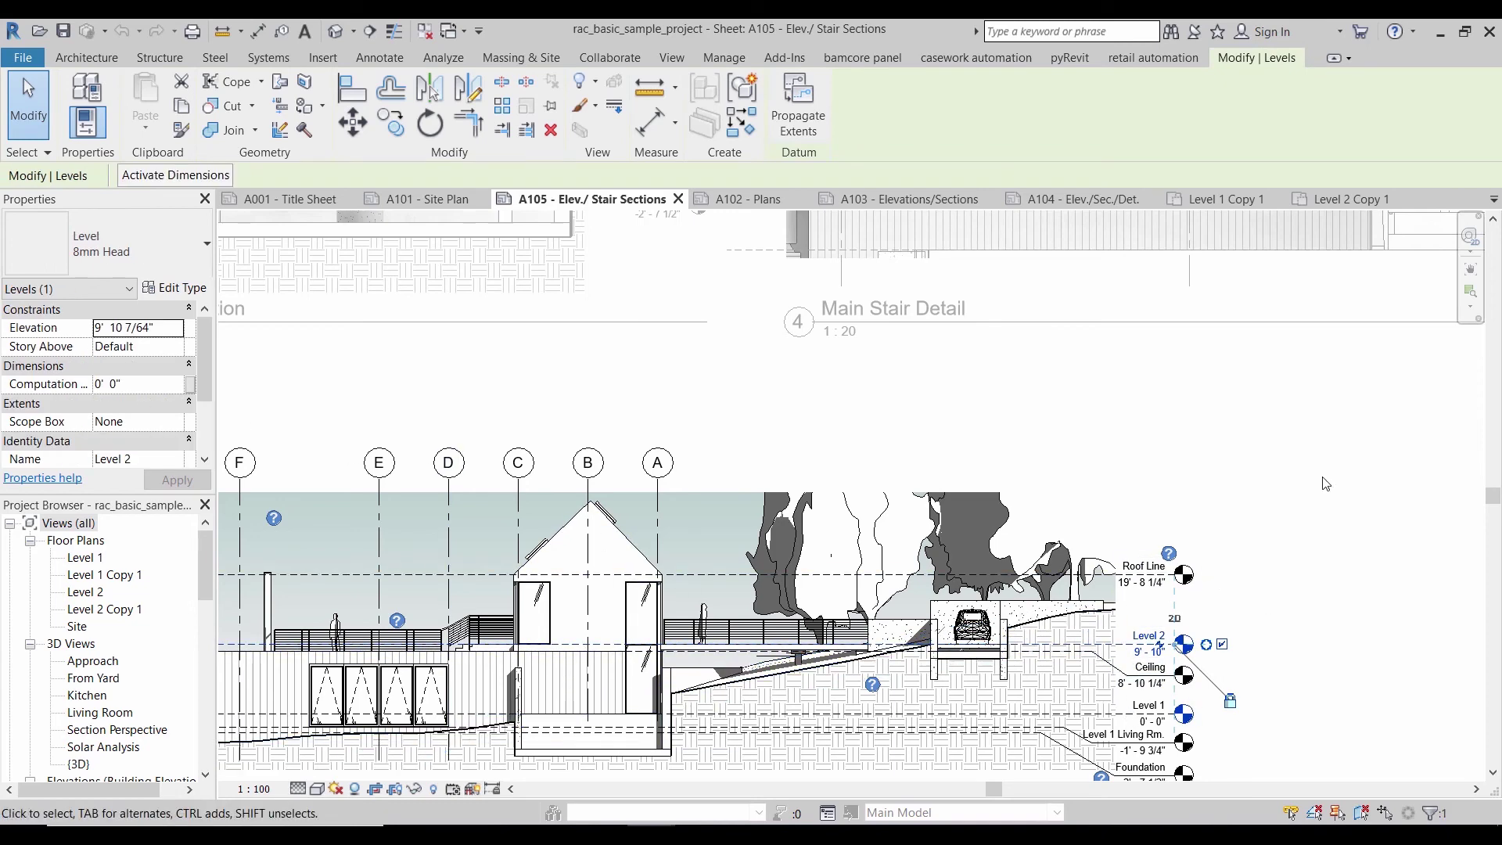
{"action": "right_click", "coordinate": [1299, 394]}
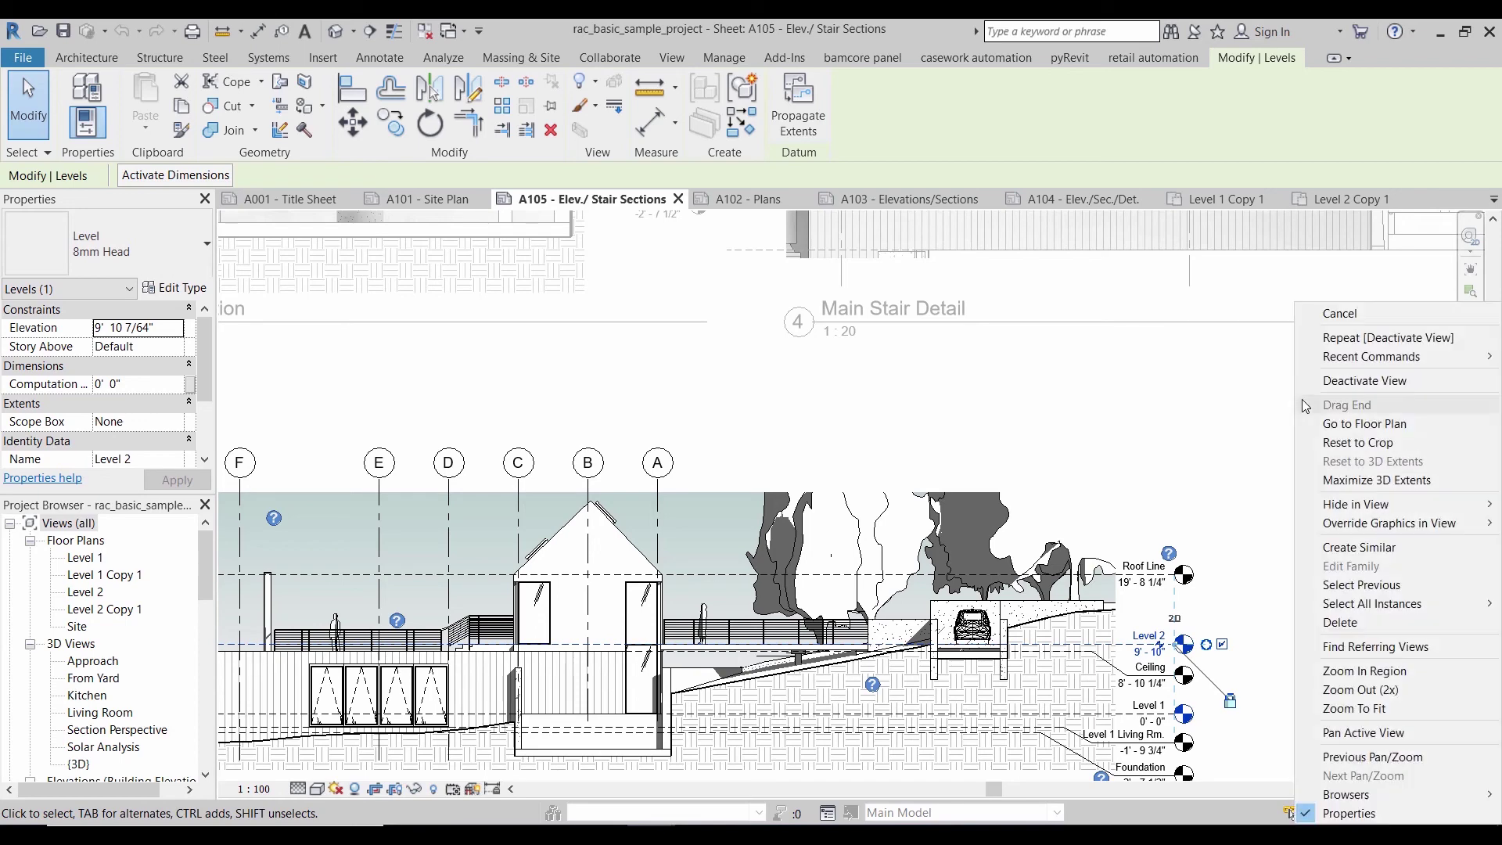
{"action": "left_click", "coordinate": [1329, 381]}
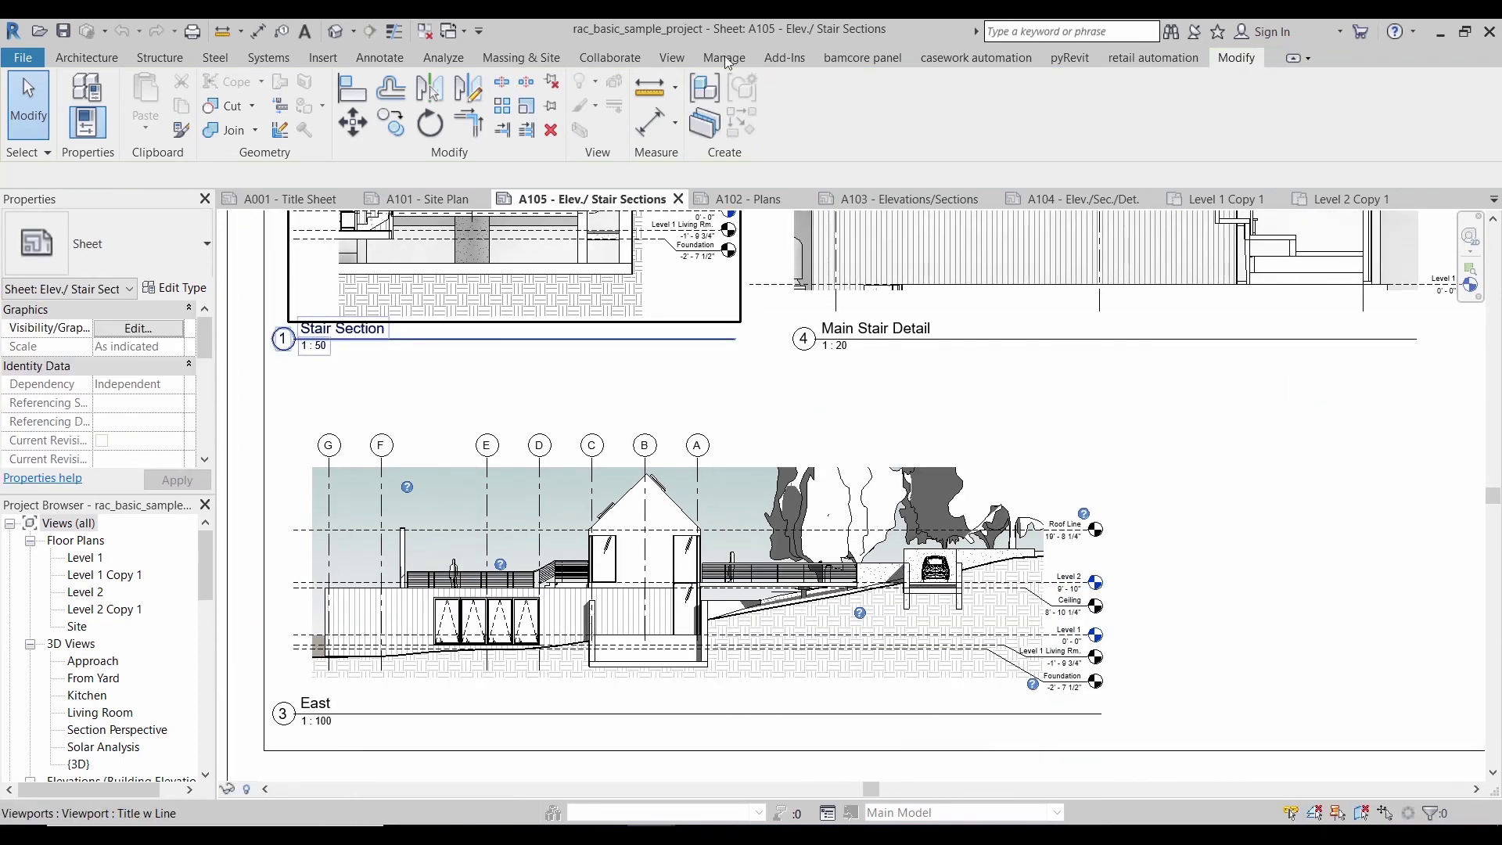
Open the default 3D view and examine the house from outside
{"action": "left_click", "coordinate": [670, 57]}
{"action": "left_click", "coordinate": [553, 93]}
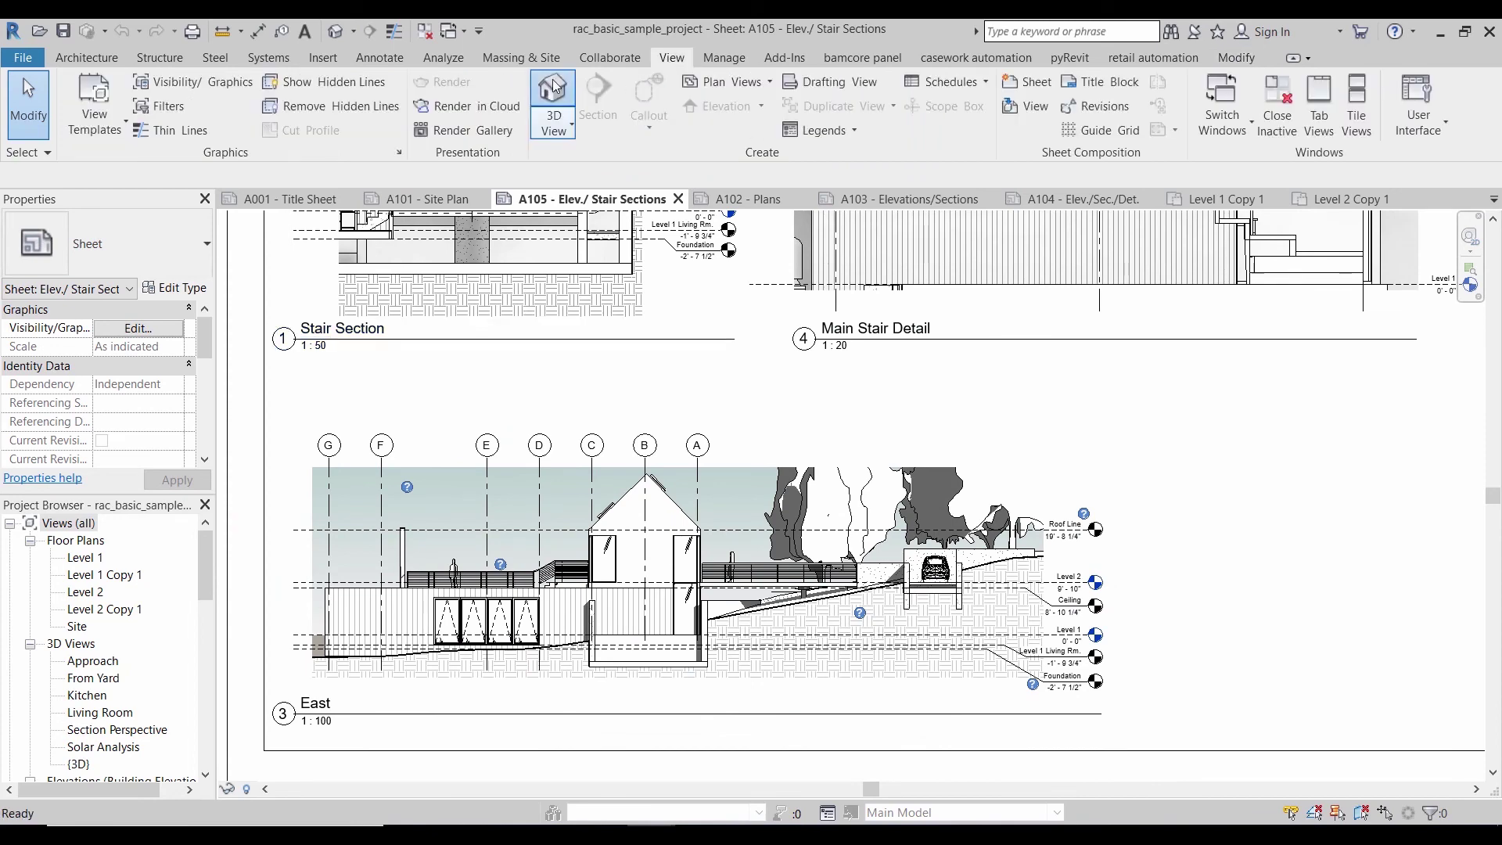
{"action": "scroll", "coordinate": [668, 523], "scroll_direction": "up", "scroll_amount": 3}
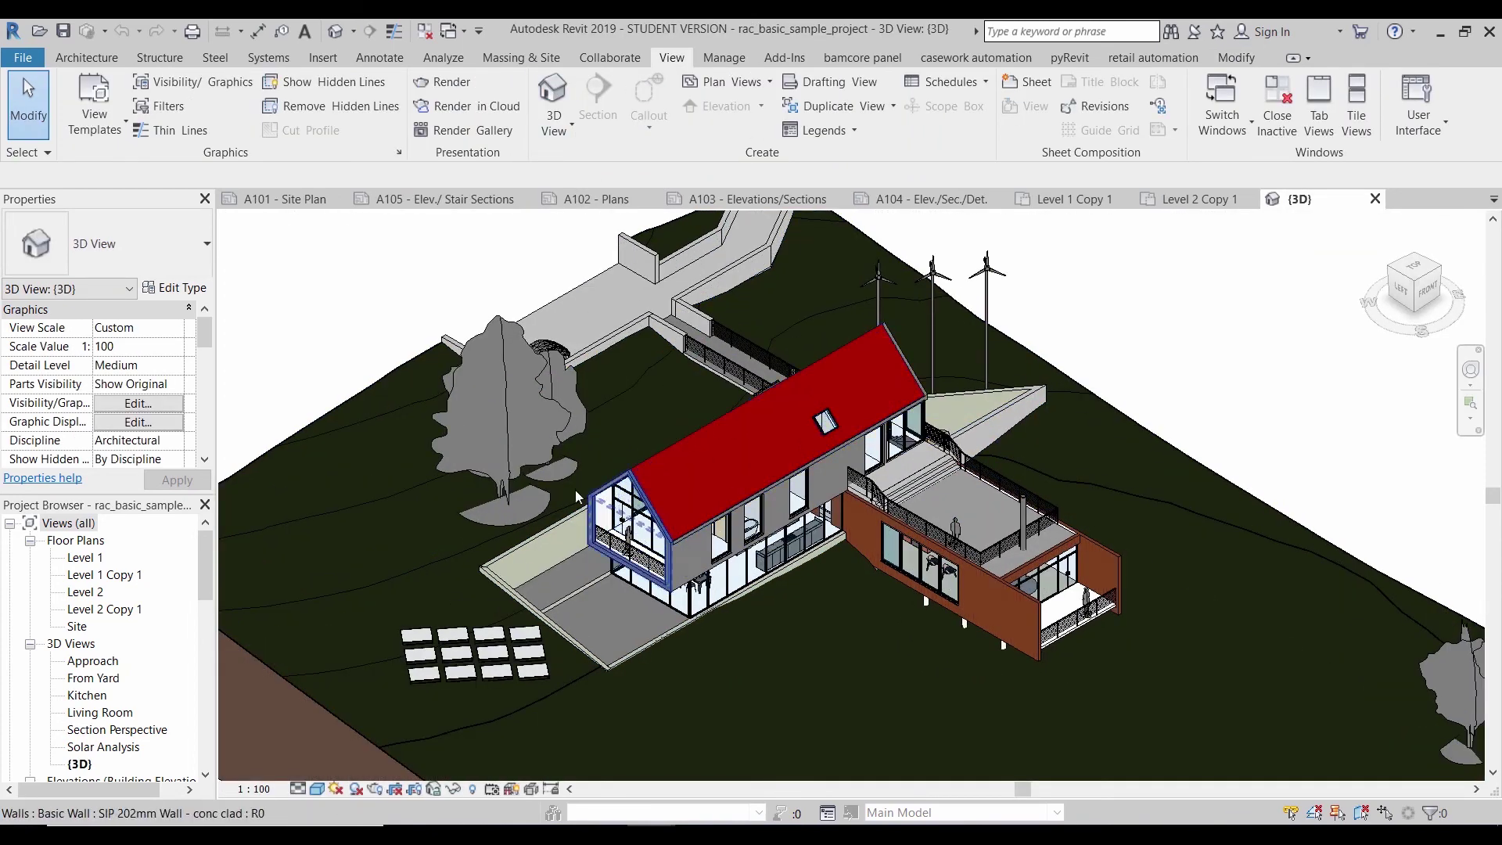
{"action": "middle_click_drag", "start_coordinate": [545, 674], "coordinate": [783, 641], "text": "shift"}
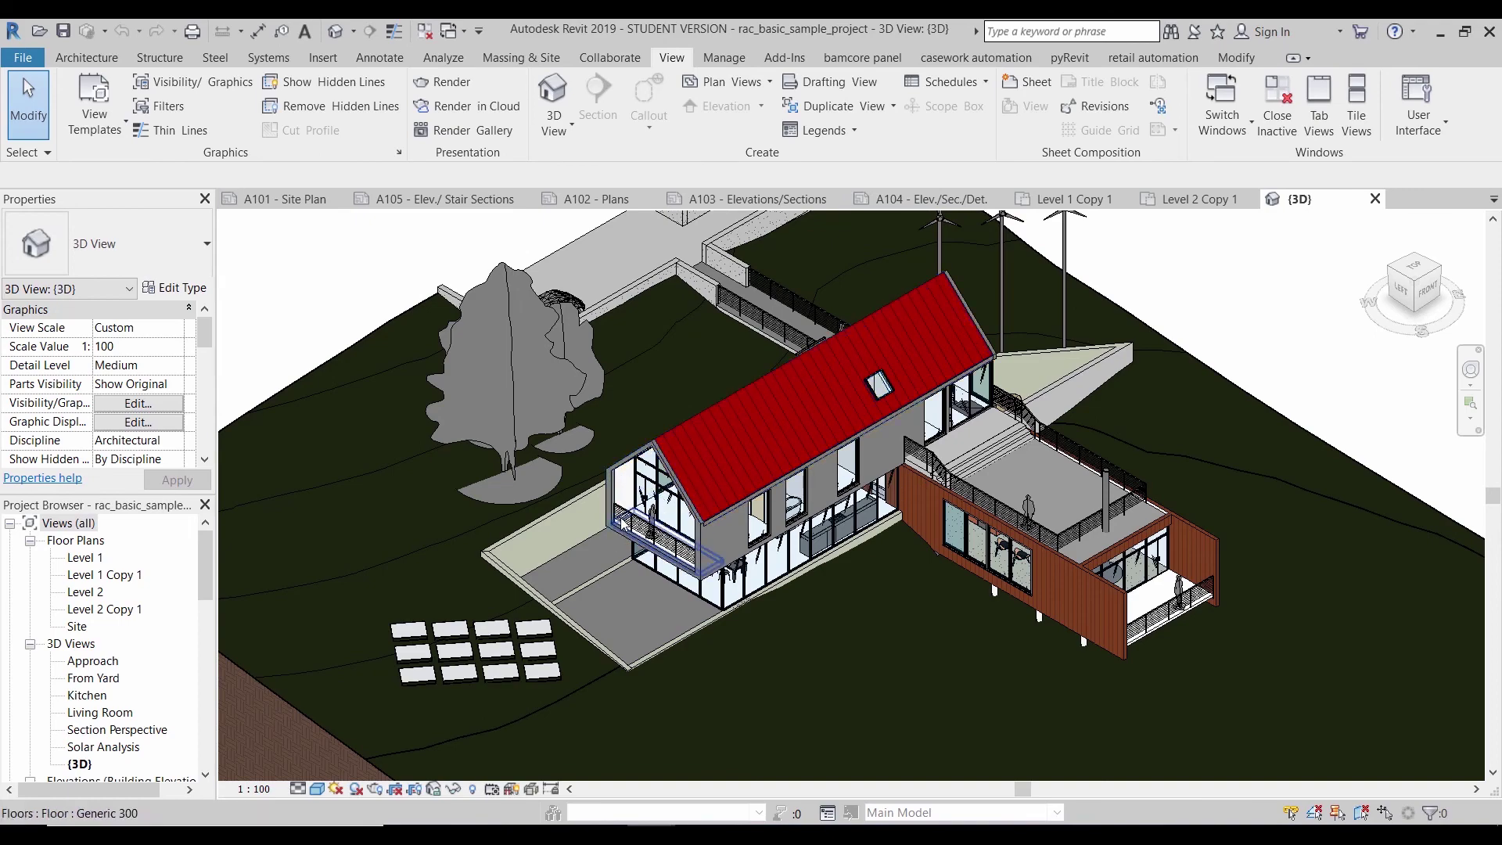
Select the SIP 202mm gable-end wall around the upper balcony and inspect it in the 3D view
{"action": "left_click", "coordinate": [661, 508]}
{"action": "scroll", "coordinate": [663, 508], "scroll_direction": "up", "scroll_amount": 5}
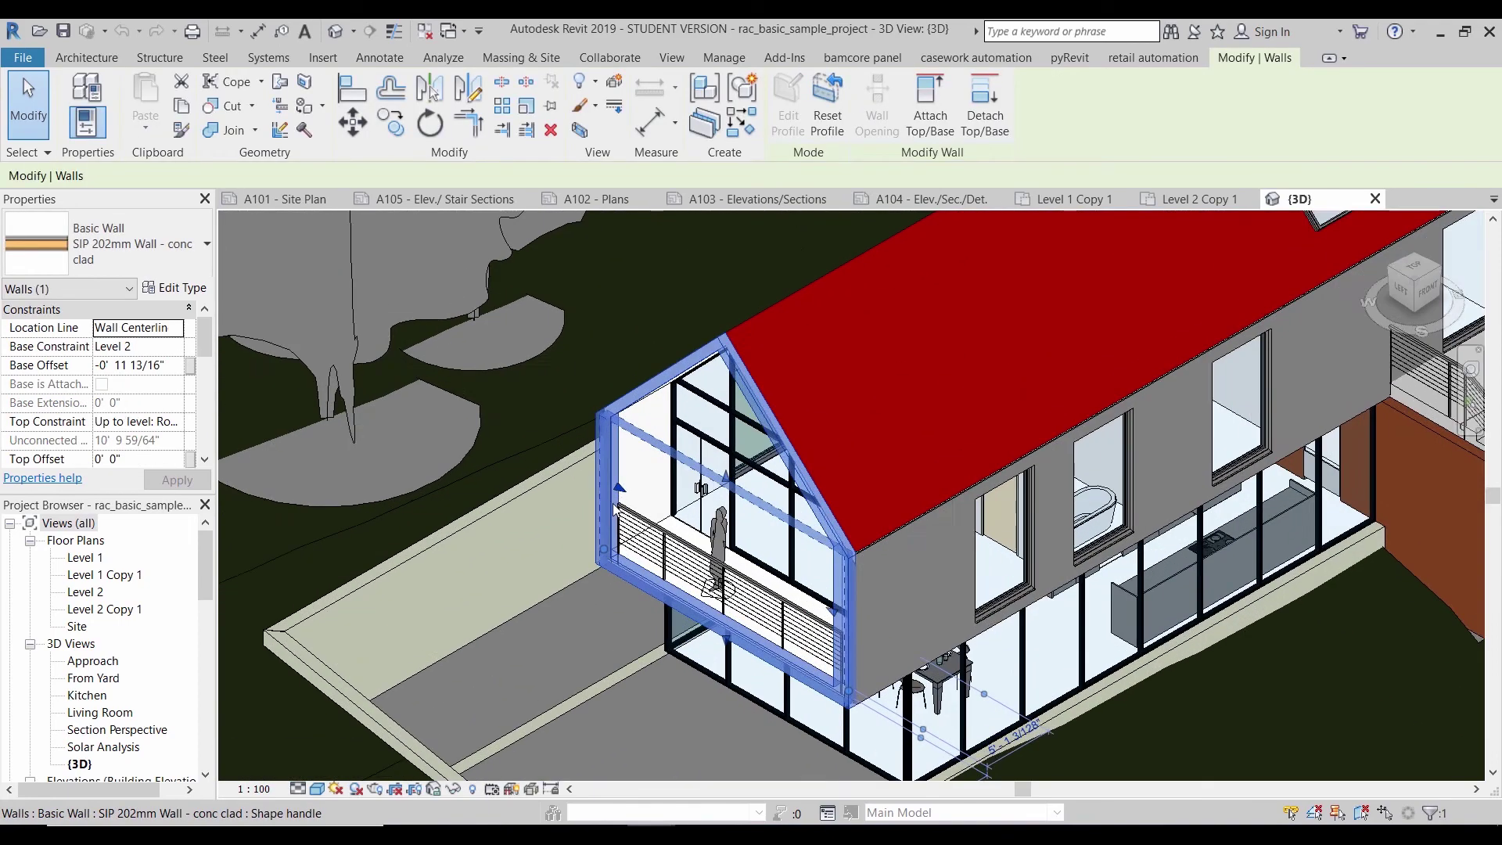
{"action": "scroll", "coordinate": [662, 508], "scroll_direction": "up", "scroll_amount": 2}
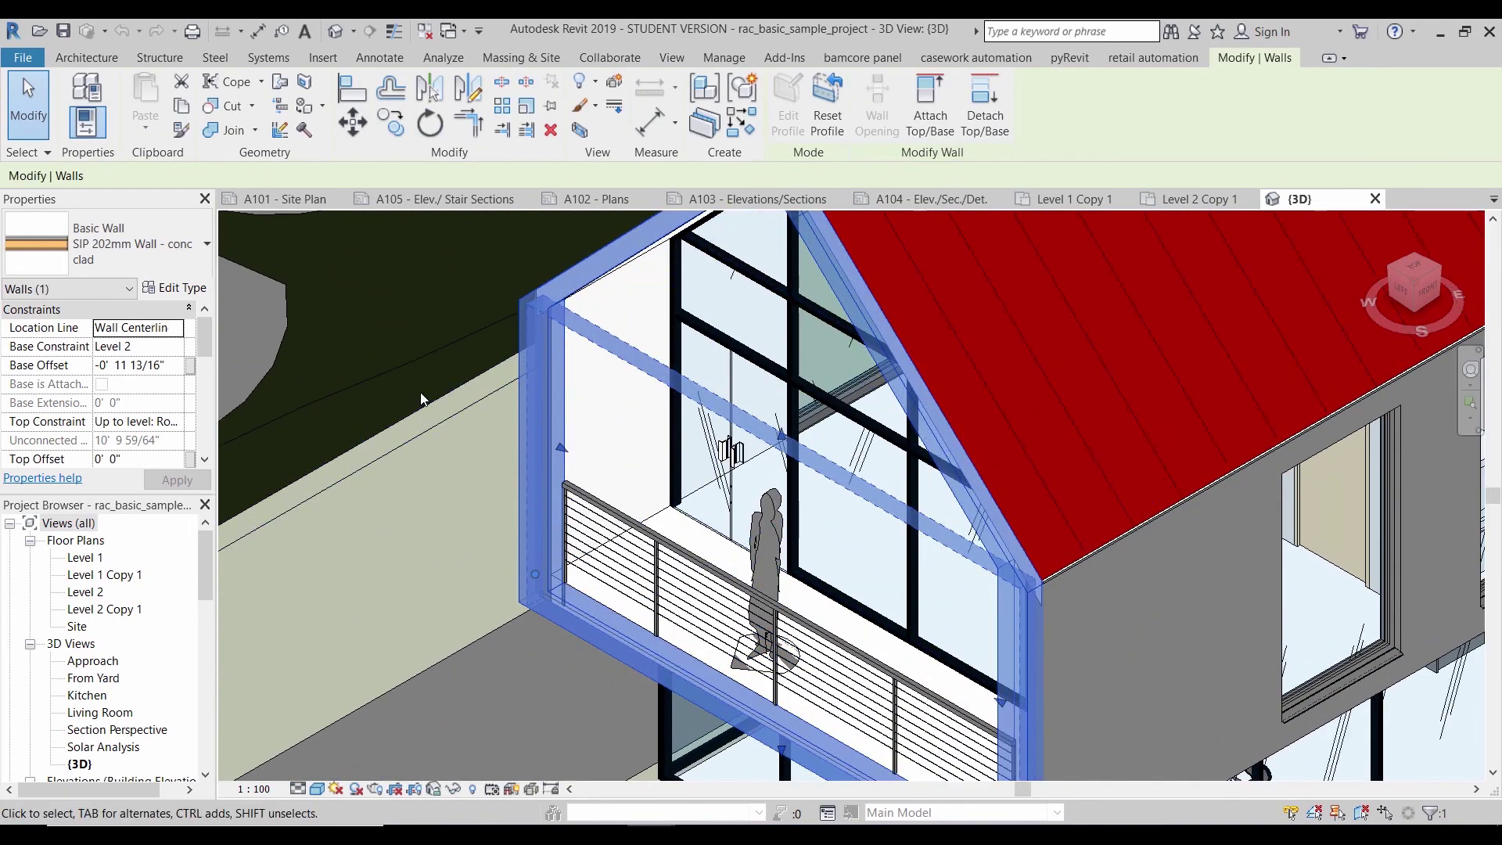
{"action": "scroll", "coordinate": [420, 424], "scroll_direction": "down", "scroll_amount": 4}
{"action": "scroll", "coordinate": [506, 525], "scroll_direction": "down", "scroll_amount": 3}
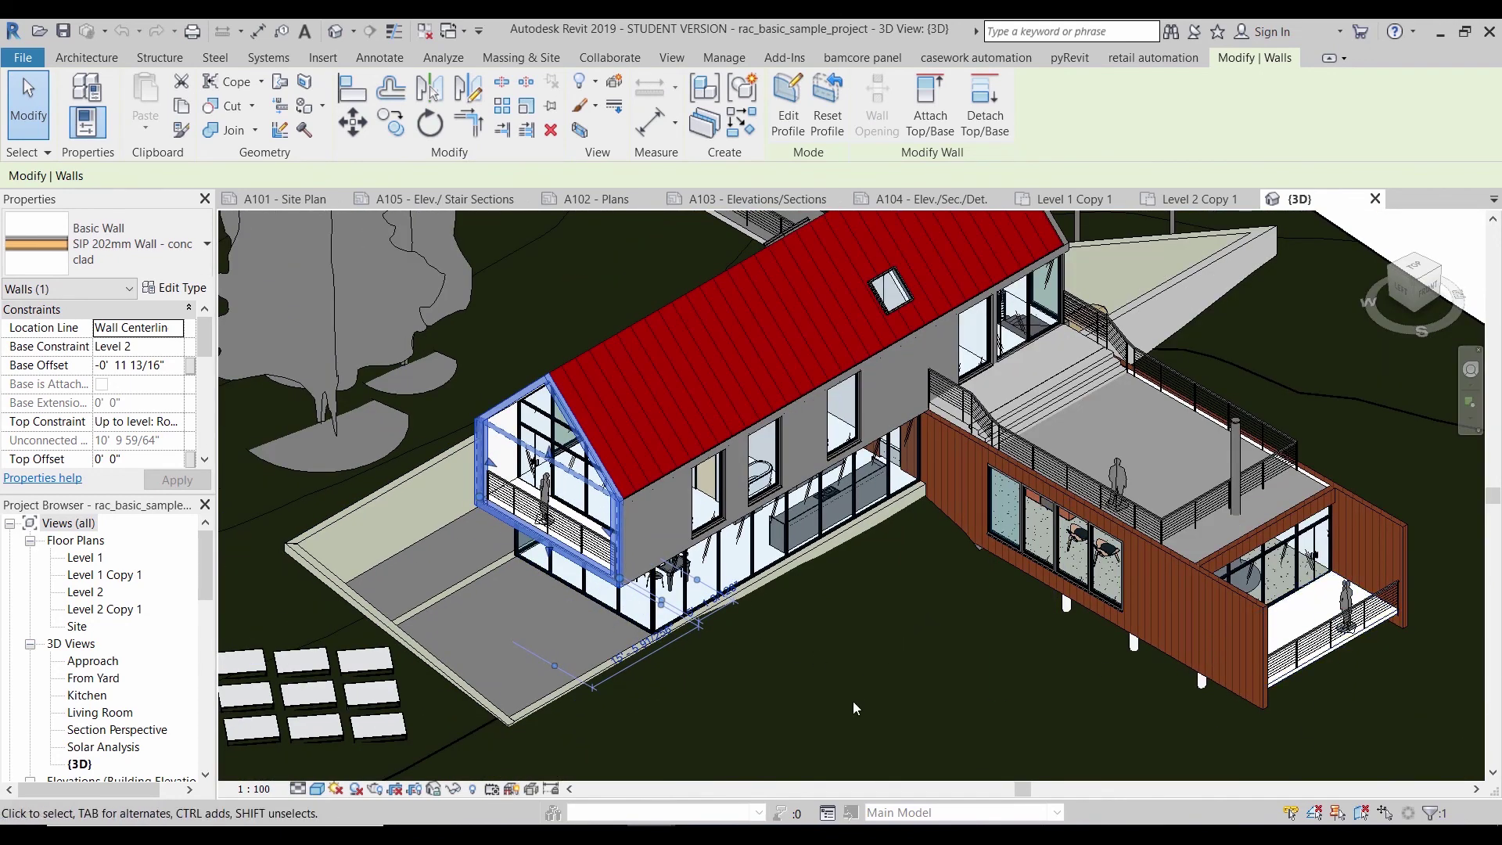
{"action": "scroll", "coordinate": [854, 703], "scroll_direction": "down", "scroll_amount": 2}
{"action": "scroll", "coordinate": [648, 452], "scroll_direction": "down", "scroll_amount": 2}
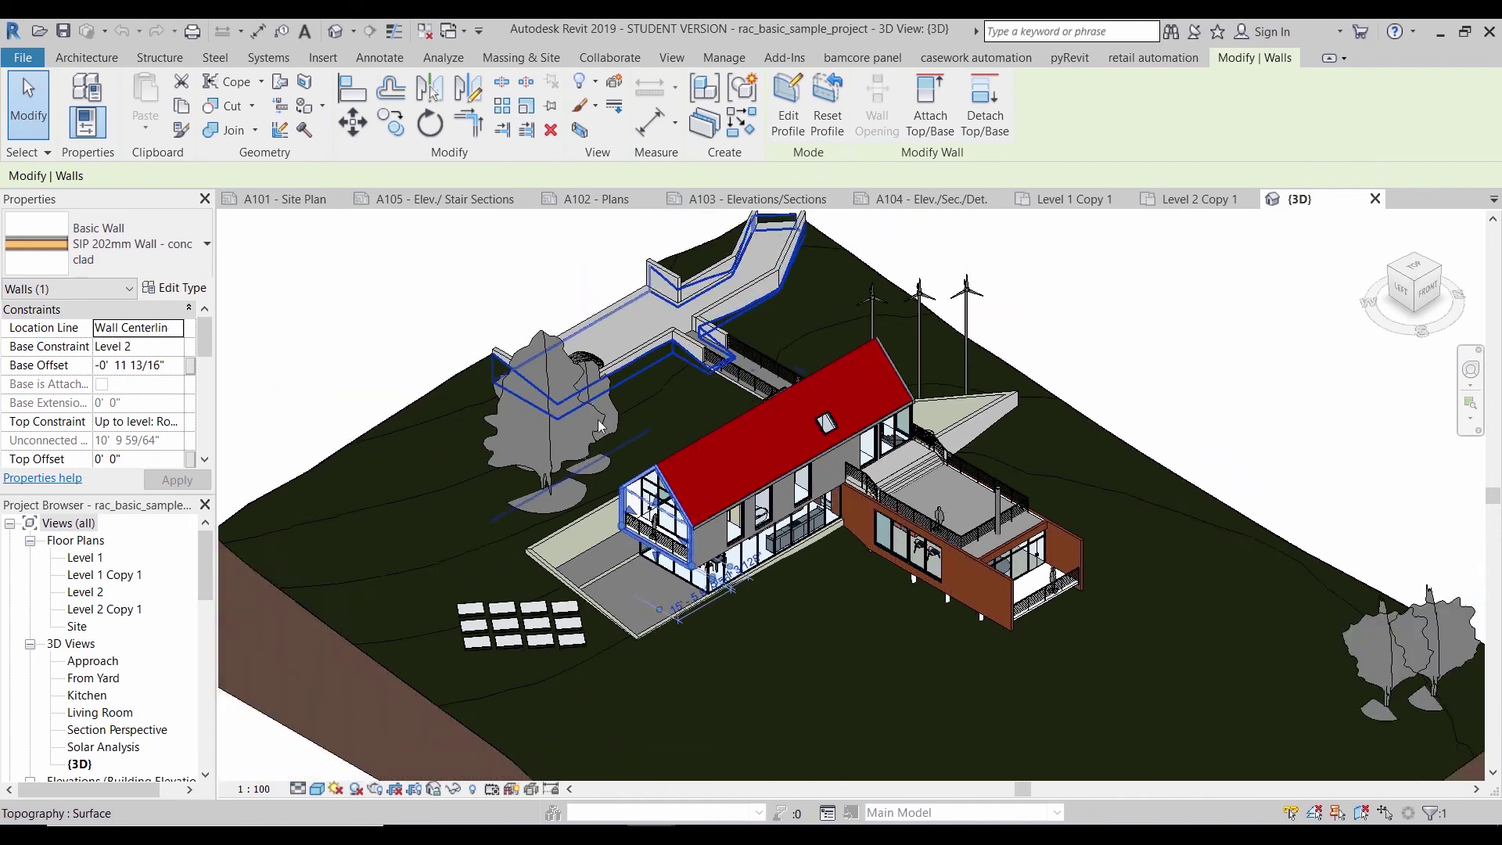
Select the site's topography surface to inspect its properties, clear the selection and examine the house on its site
{"action": "left_click", "coordinate": [273, 515]}
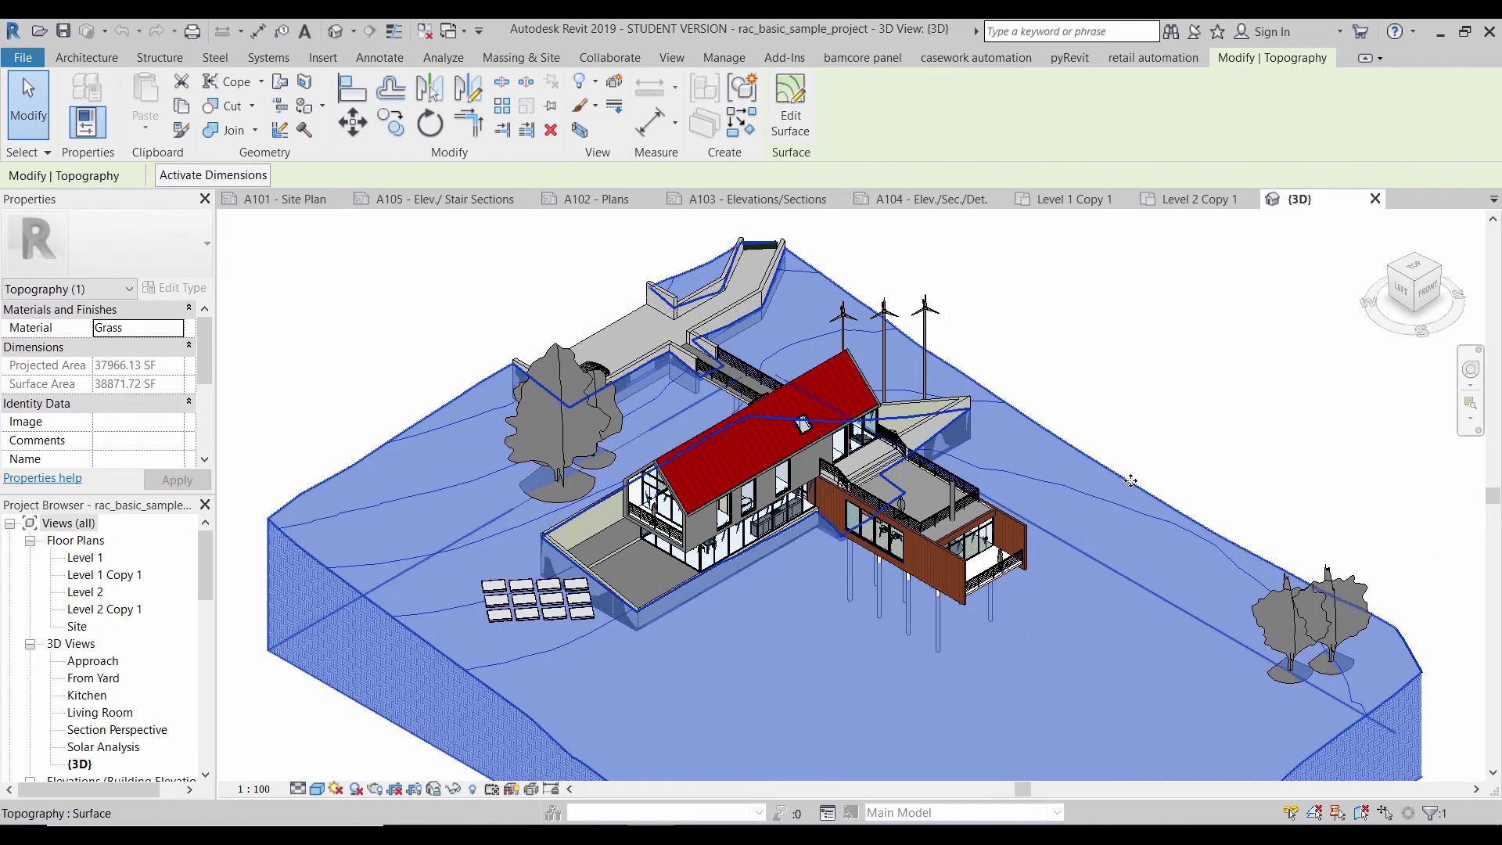
{"action": "left_click", "coordinate": [1170, 428]}
{"action": "scroll", "coordinate": [592, 569], "scroll_direction": "up", "scroll_amount": 3}
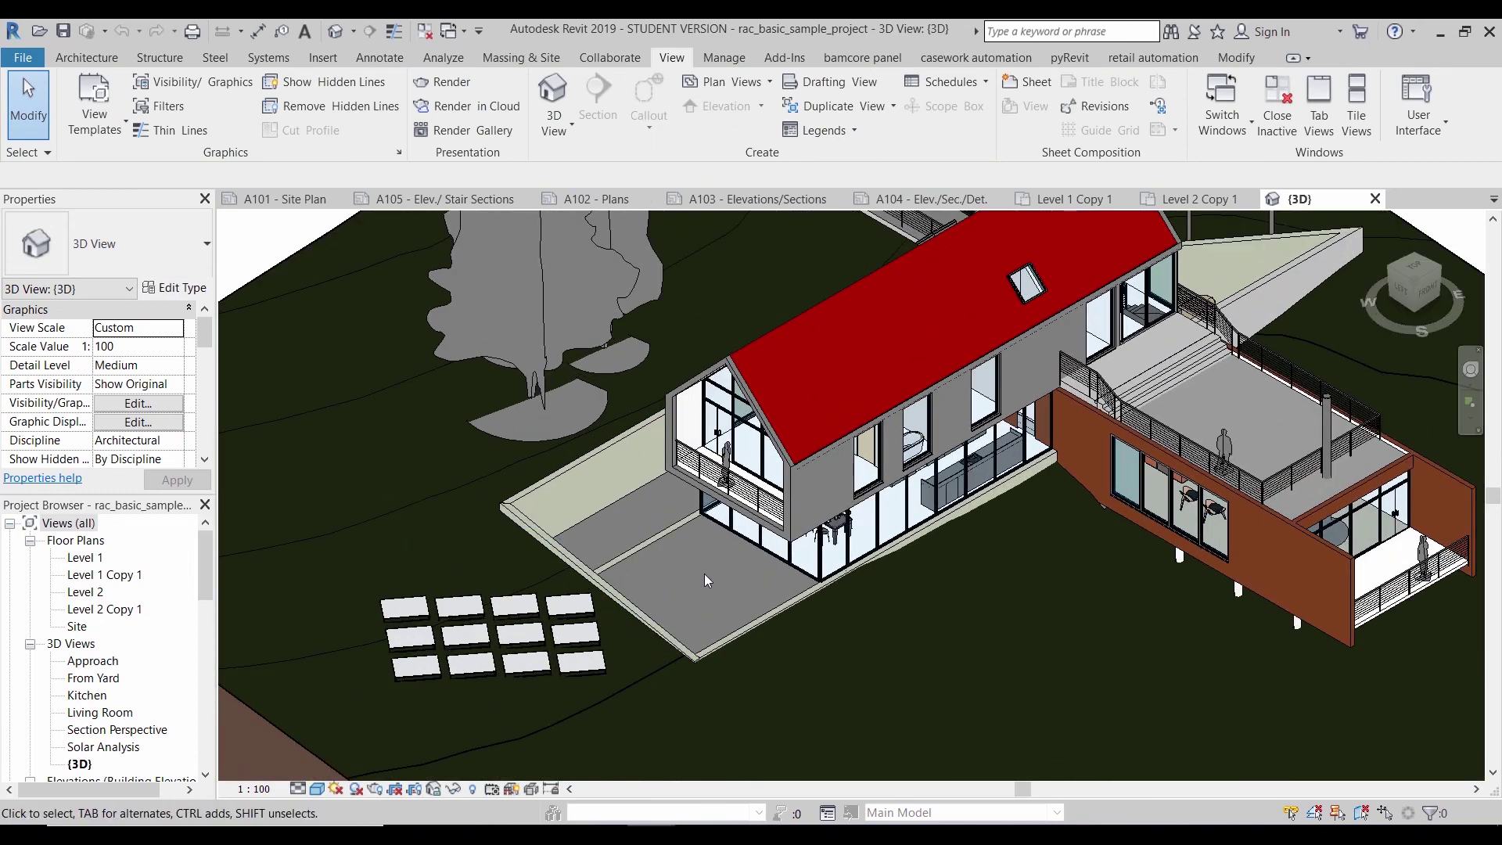
{"action": "scroll", "coordinate": [1009, 445], "scroll_direction": "up", "scroll_amount": 3}
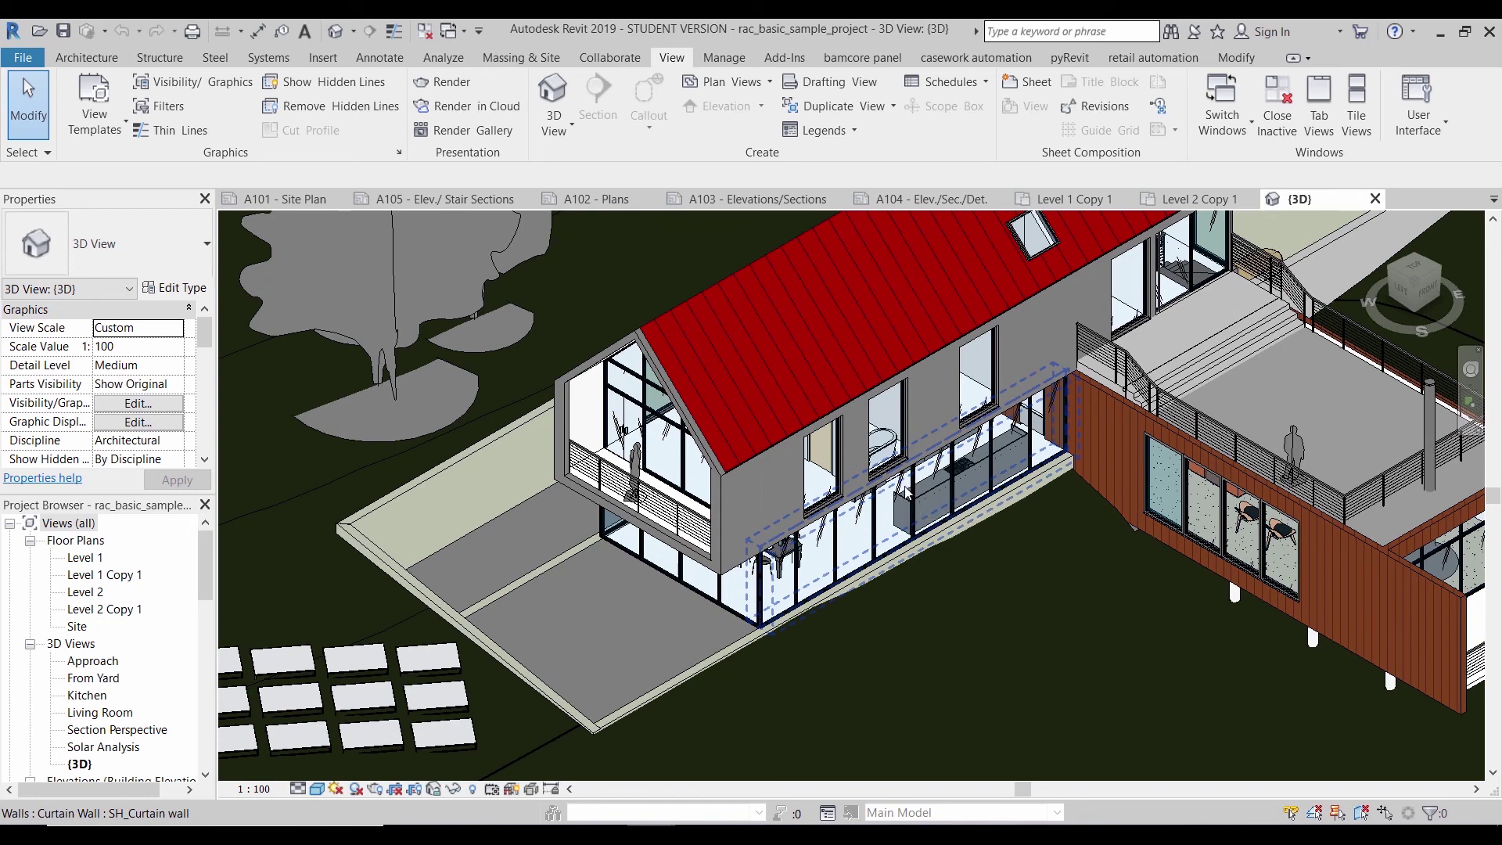
{"action": "scroll", "coordinate": [686, 671], "scroll_direction": "down", "scroll_amount": 3}
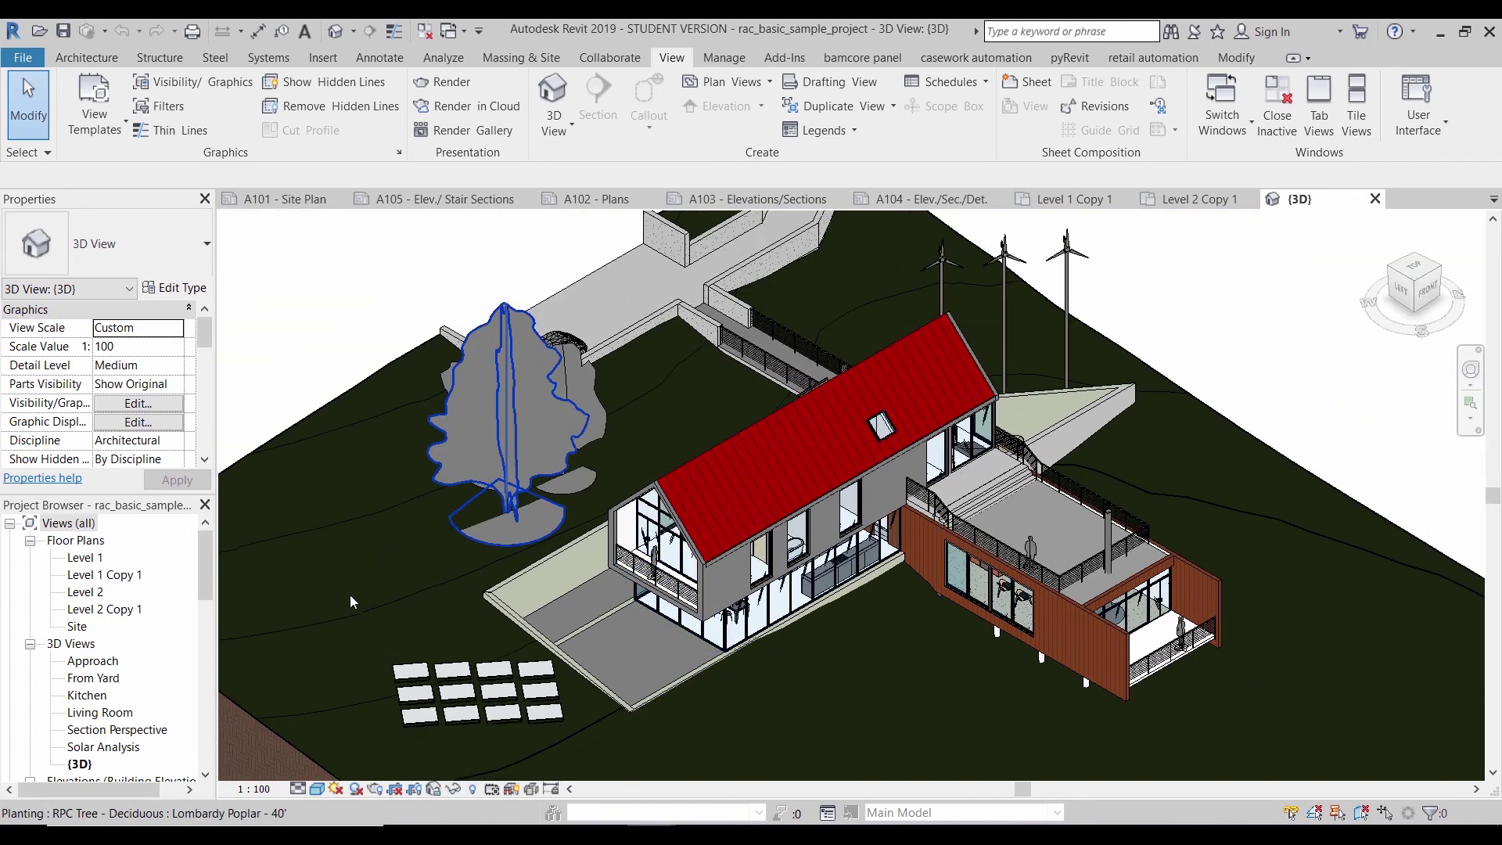
{"action": "scroll", "coordinate": [564, 560], "scroll_direction": "down", "scroll_amount": 2}
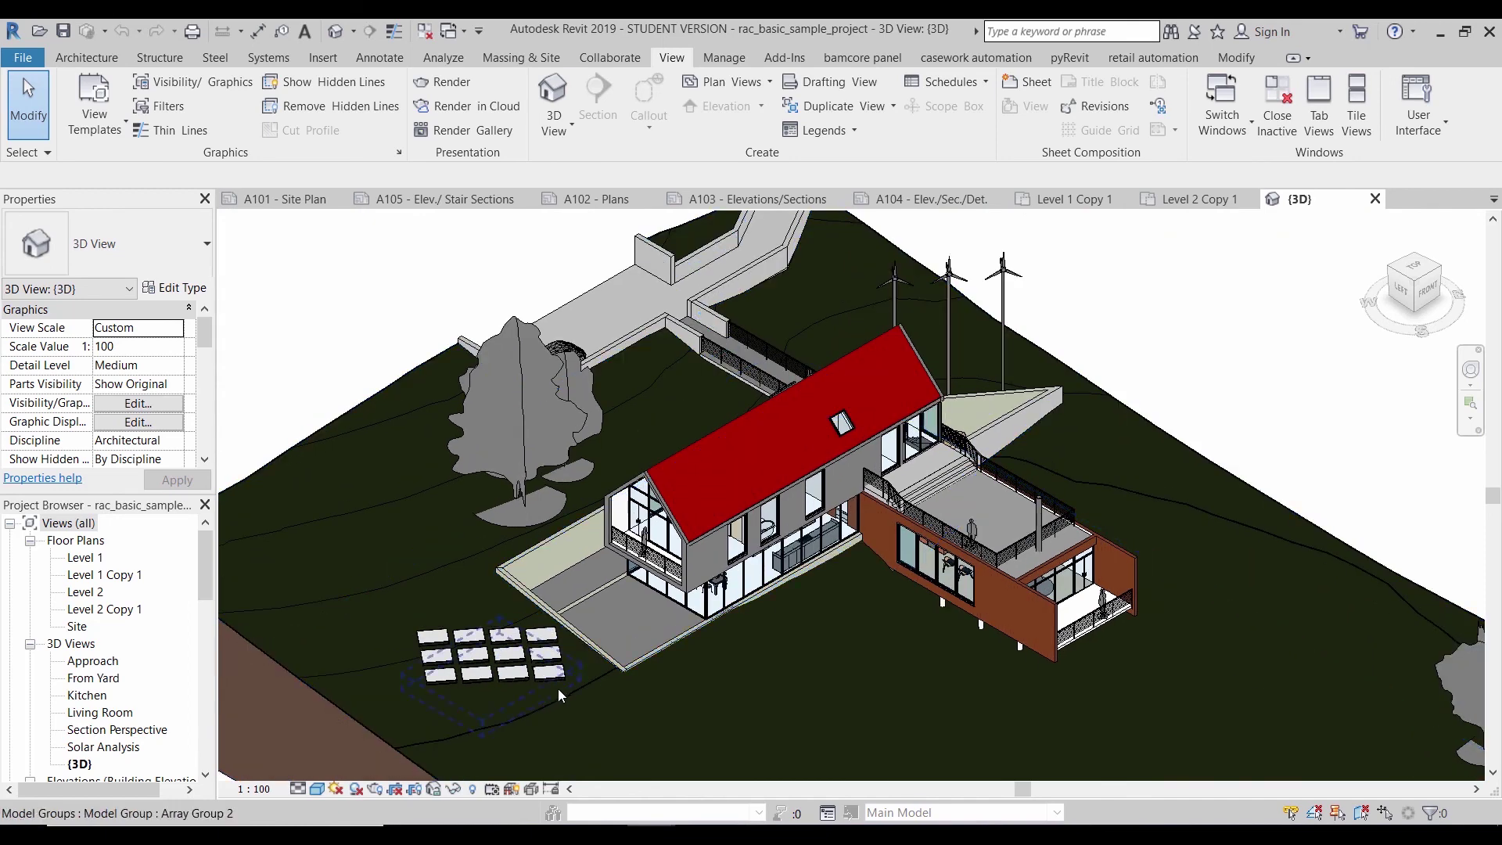